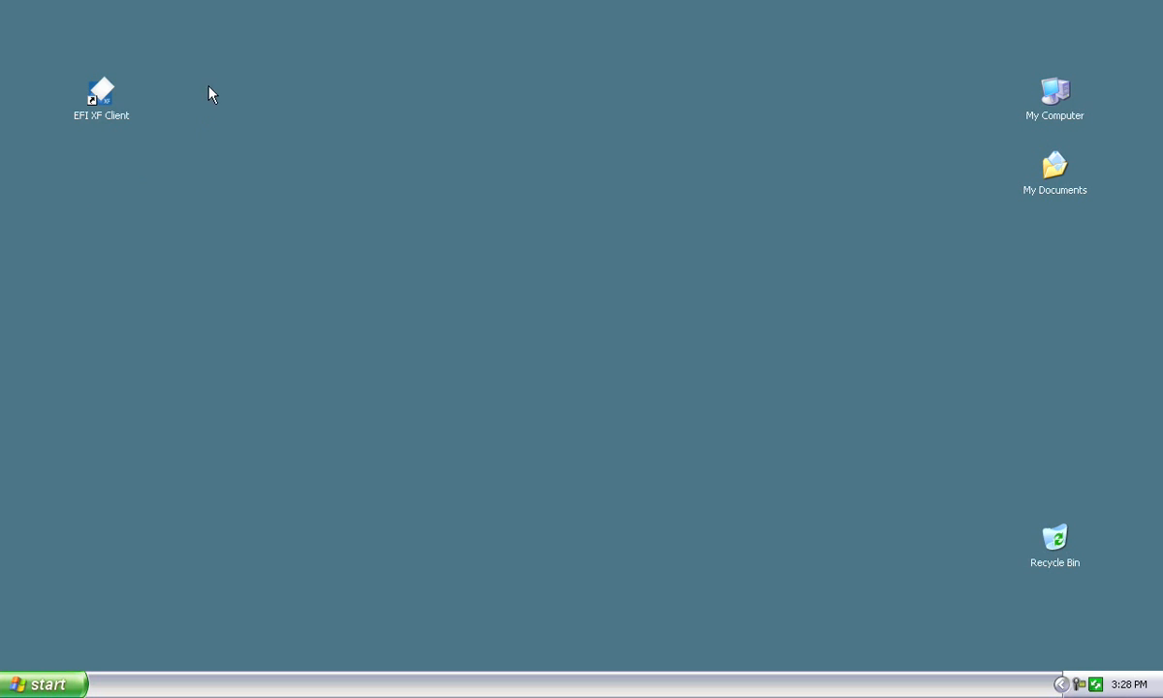
# Step: Start the EFI XF Client and review the GRACoL Coated 1 v2 workflow's general settings and the Epson Stylus Pro 9900's setup and media settings
pyautogui.doubleClick(102, 93)
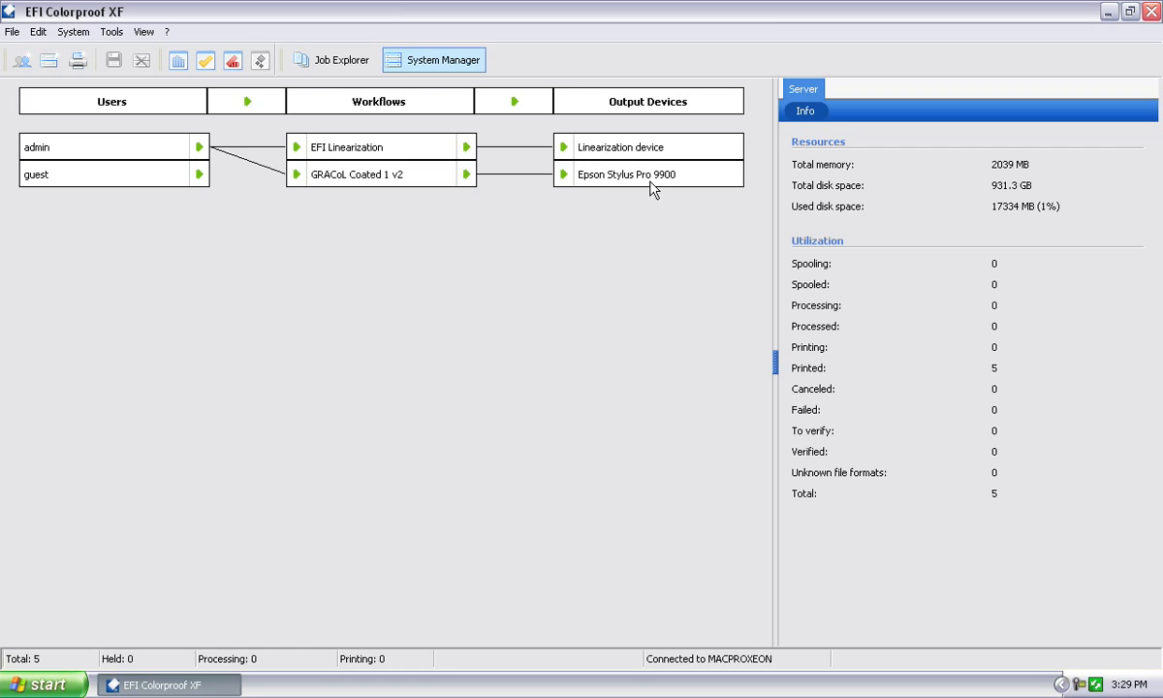
pyautogui.moveTo(652, 184)
pyautogui.click(370, 180)
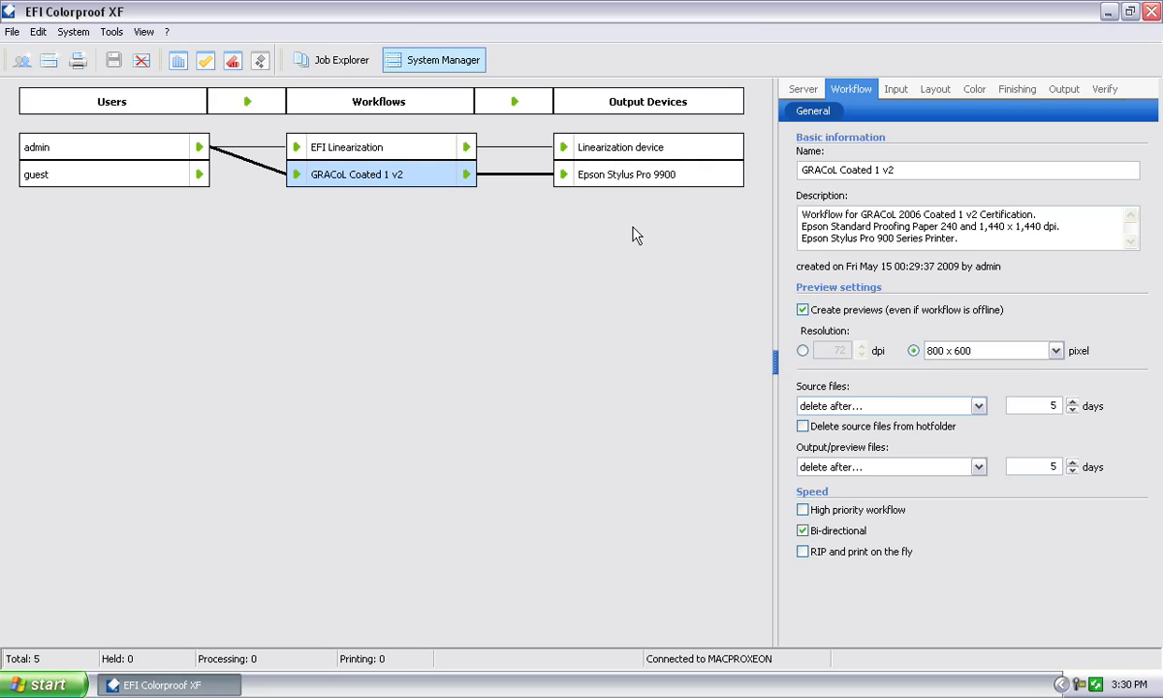
pyautogui.click(616, 180)
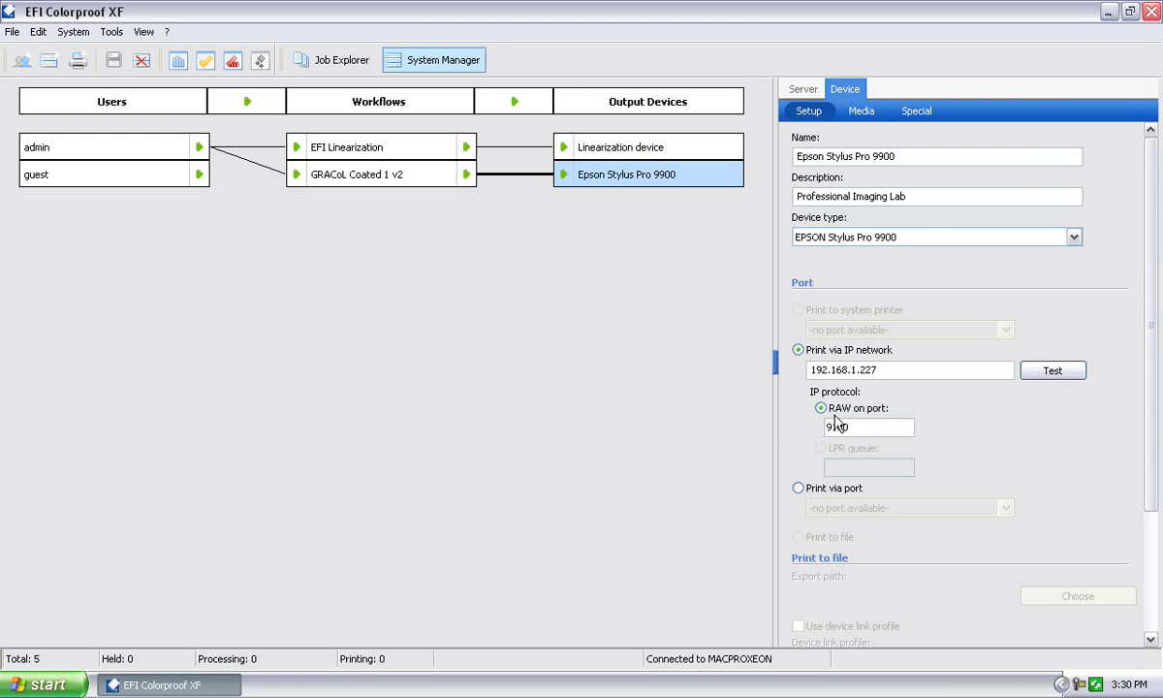
pyautogui.click(860, 111)
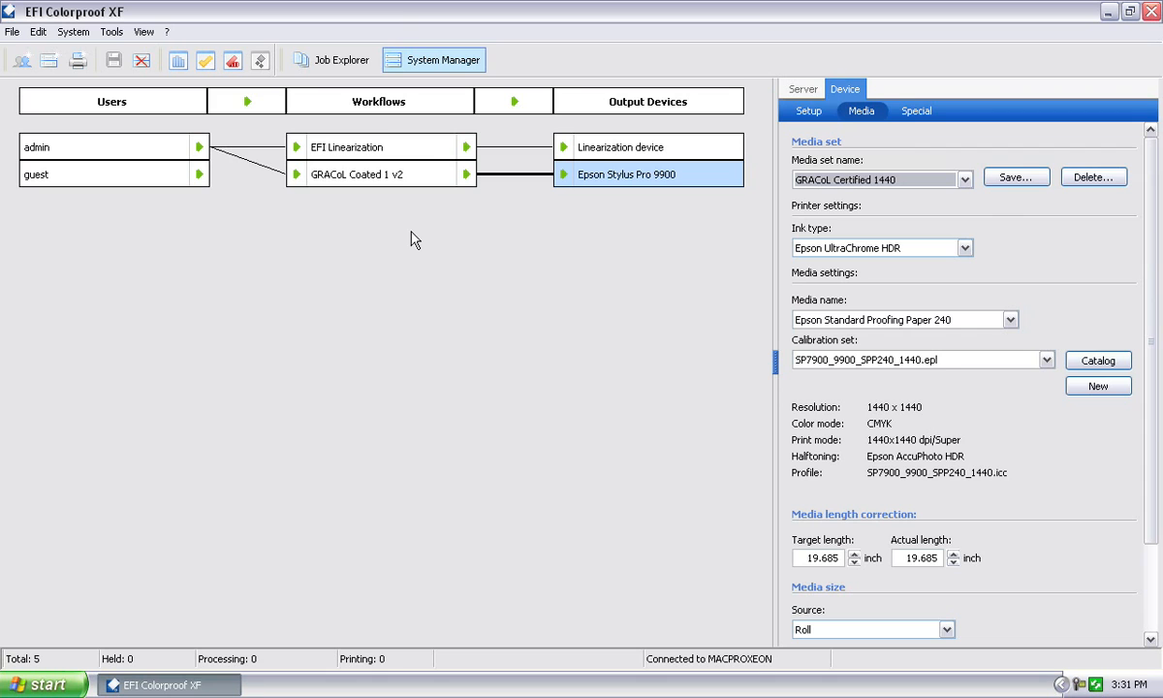
# Step: Review the GRACoL Coated 1 v2 workflow's input, file format, job layout, nesting, step & repeat and footer settings
pyautogui.click(391, 174)
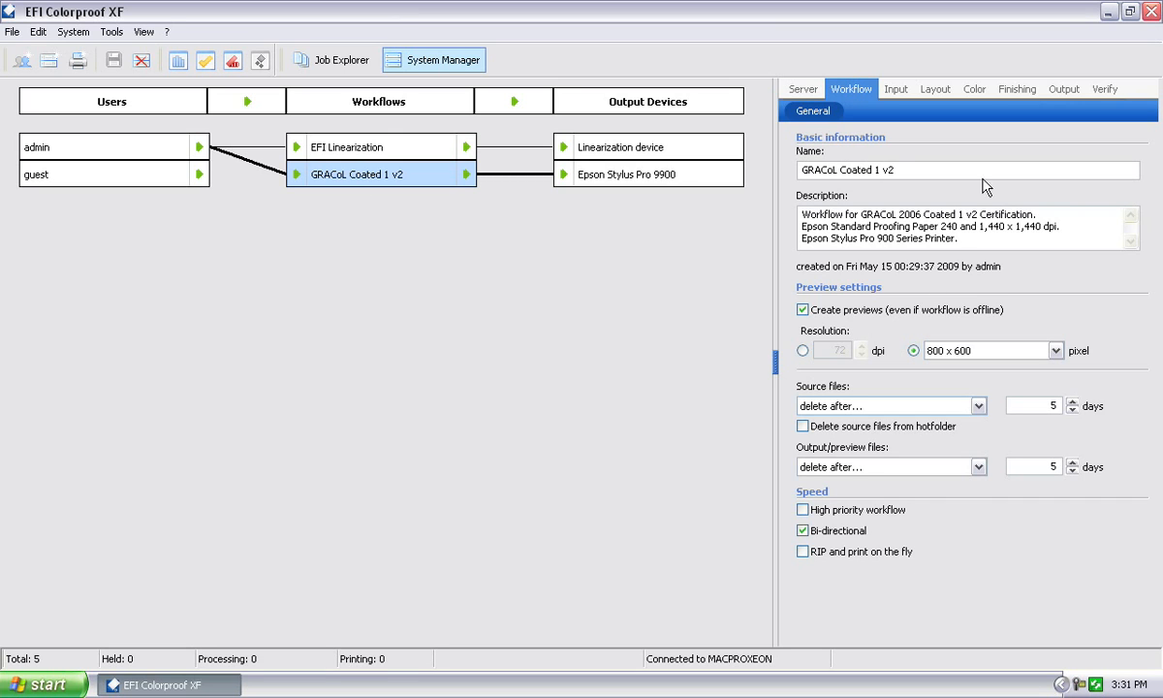
pyautogui.click(896, 90)
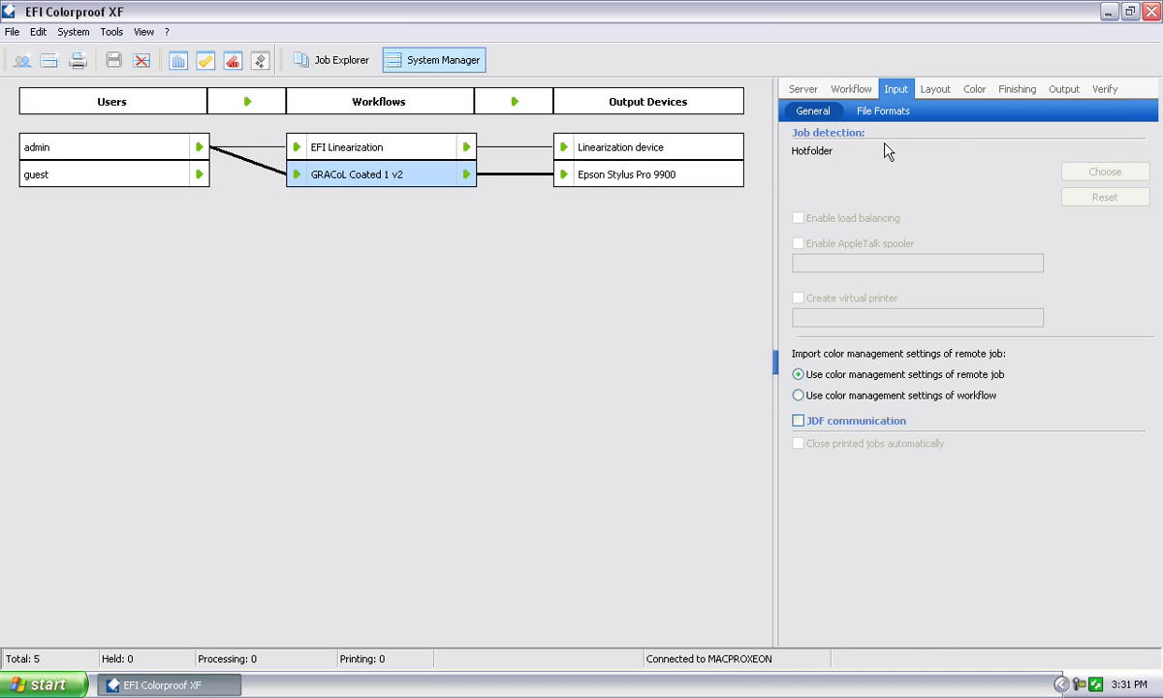
pyautogui.click(883, 112)
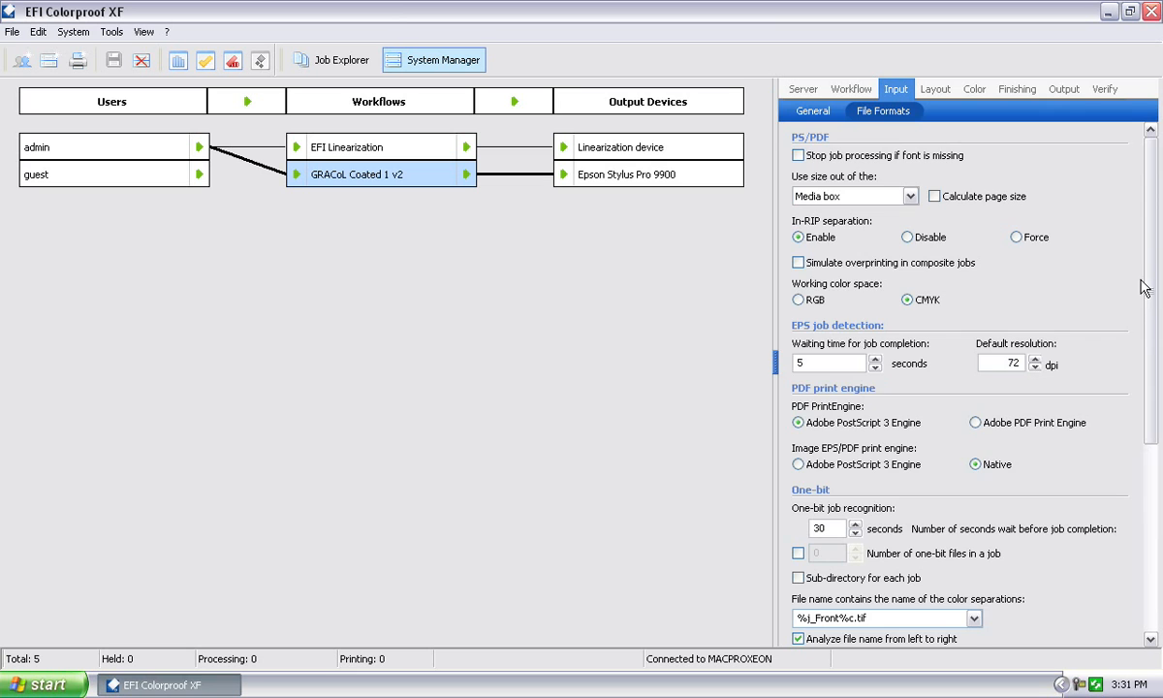
pyautogui.scroll(-1, 1149, 296)
pyautogui.moveTo(1149, 295); pyautogui.dragTo(1066, 233)
pyautogui.click(935, 89)
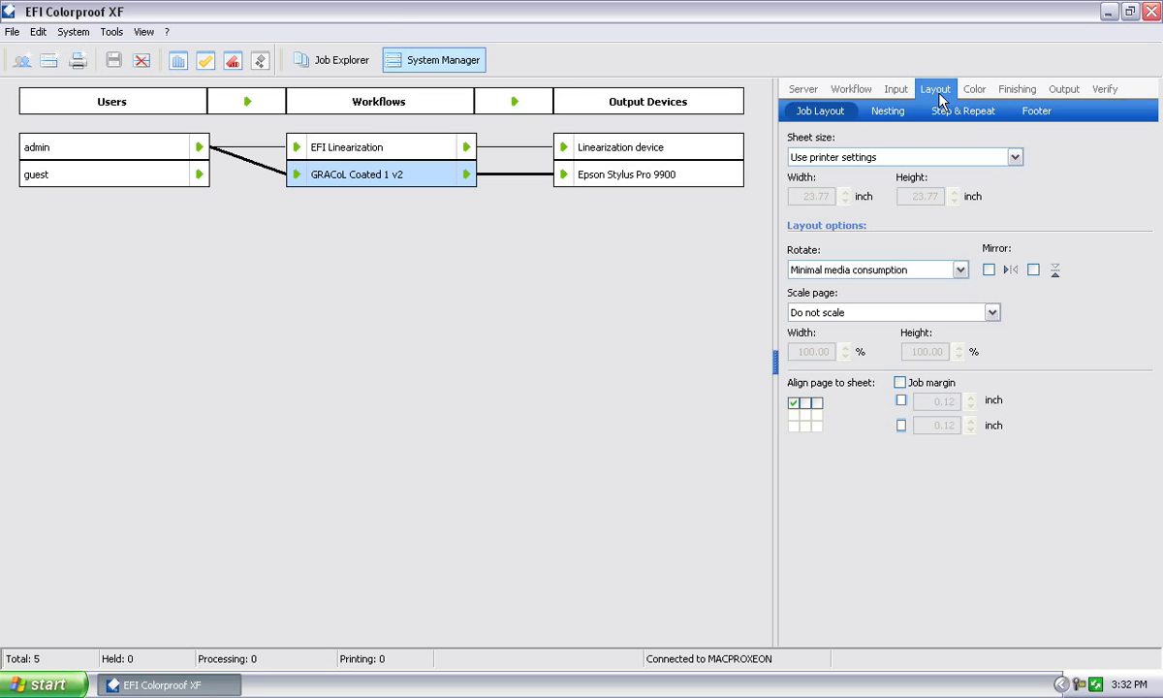
pyautogui.click(882, 111)
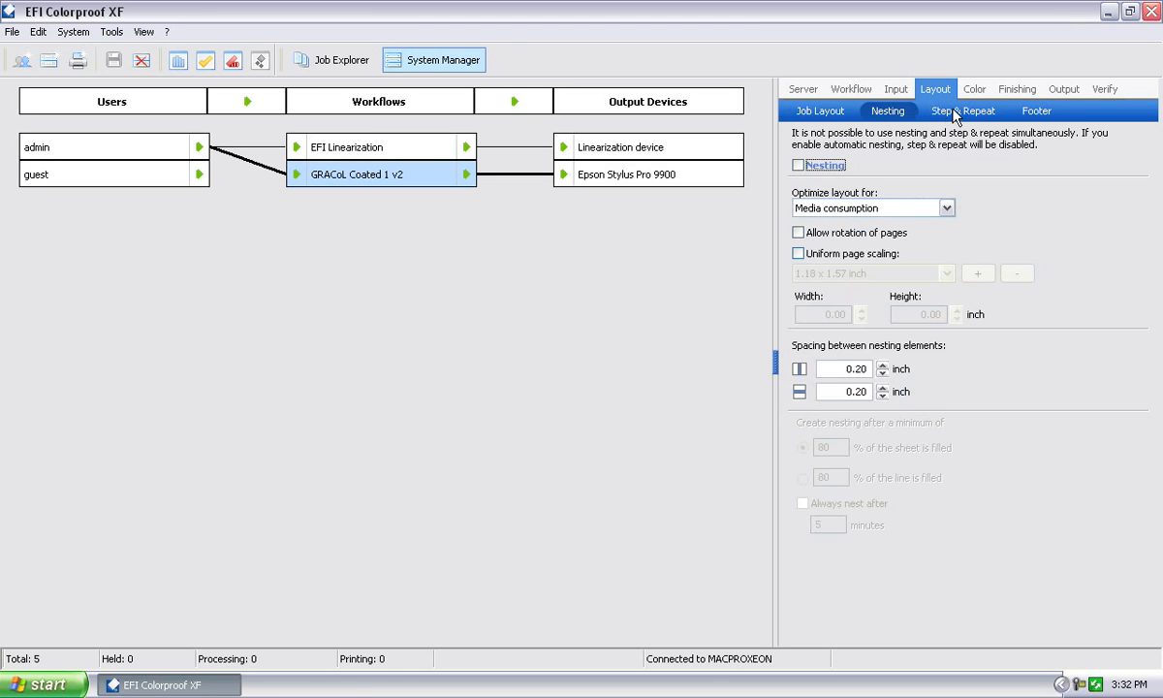
pyautogui.click(950, 112)
pyautogui.click(1033, 111)
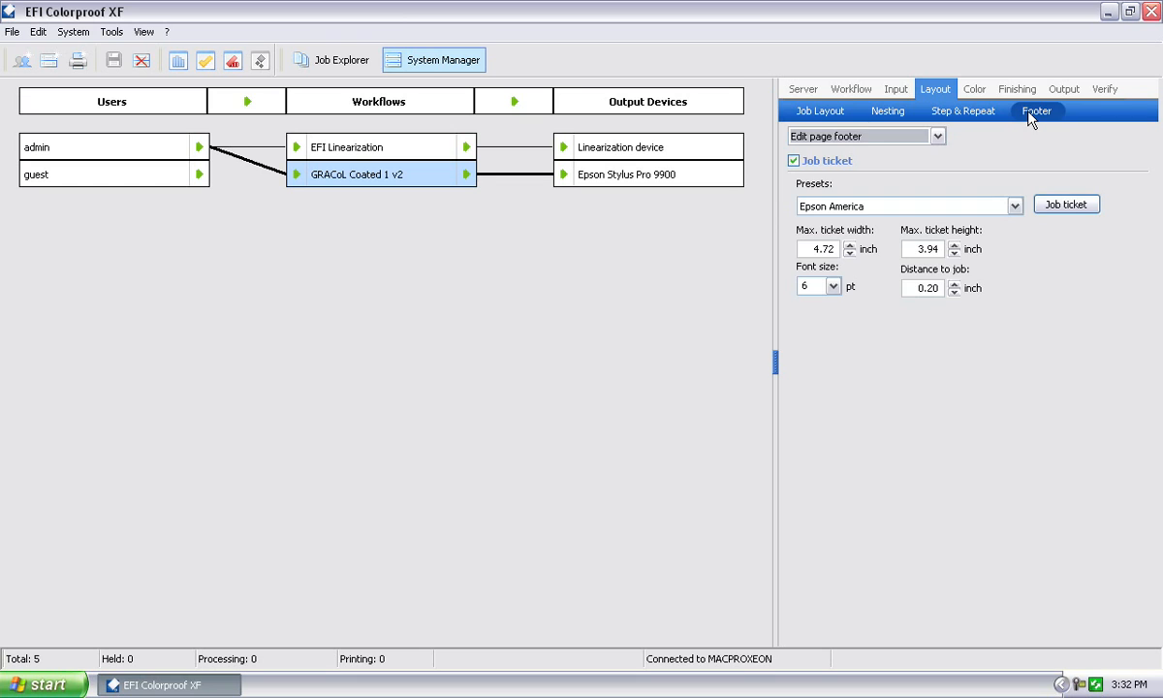
pyautogui.click(820, 111)
# Step: Set the L*a*b* optimization to None in the GRACoL Coated 1 v2 workflow's color management settings
pyautogui.click(976, 91)
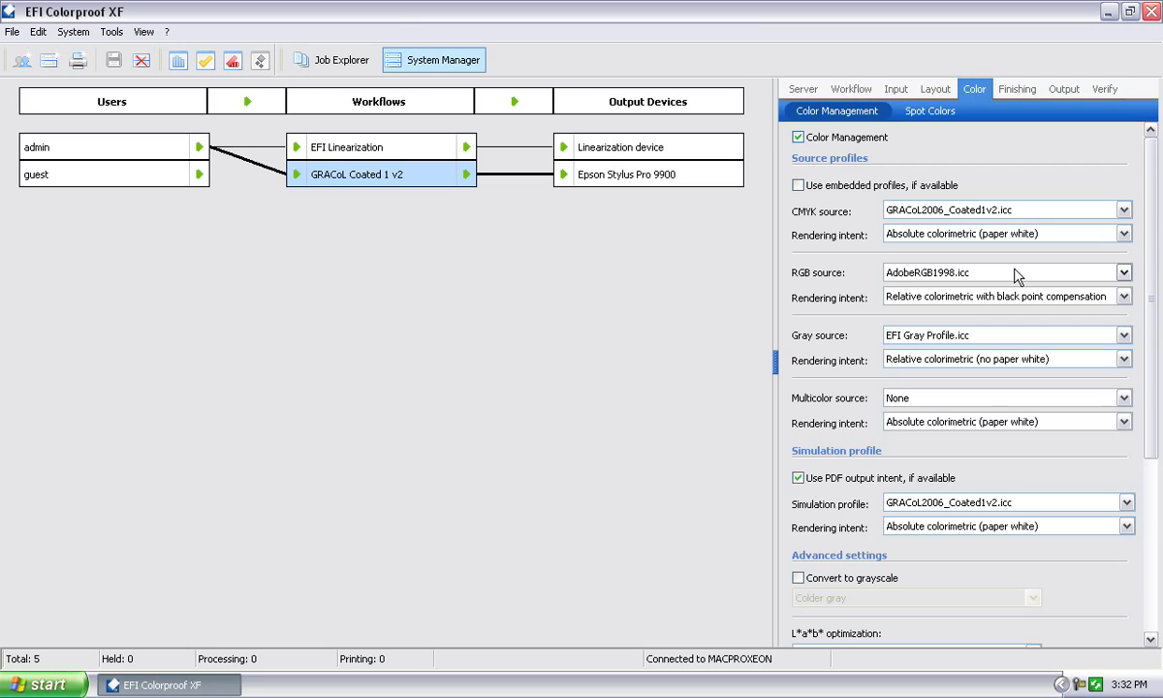
pyautogui.scroll(-1, 969, 242)
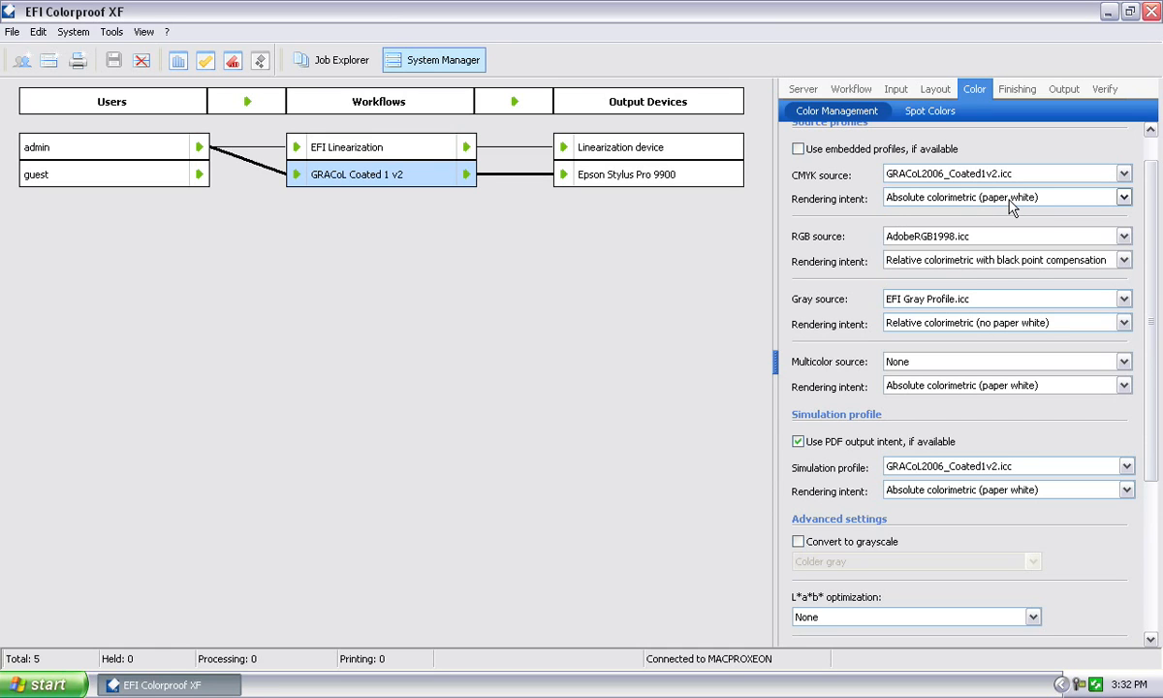
pyautogui.moveTo(1150, 218); pyautogui.dragTo(1150, 350)
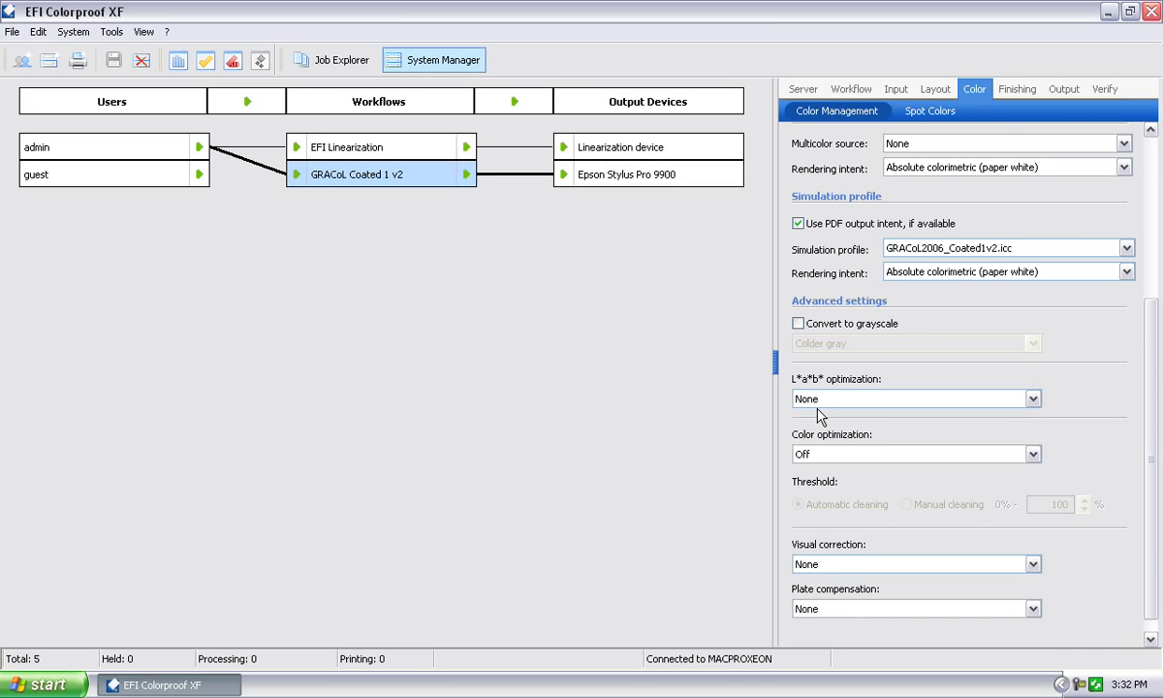
pyautogui.click(960, 398)
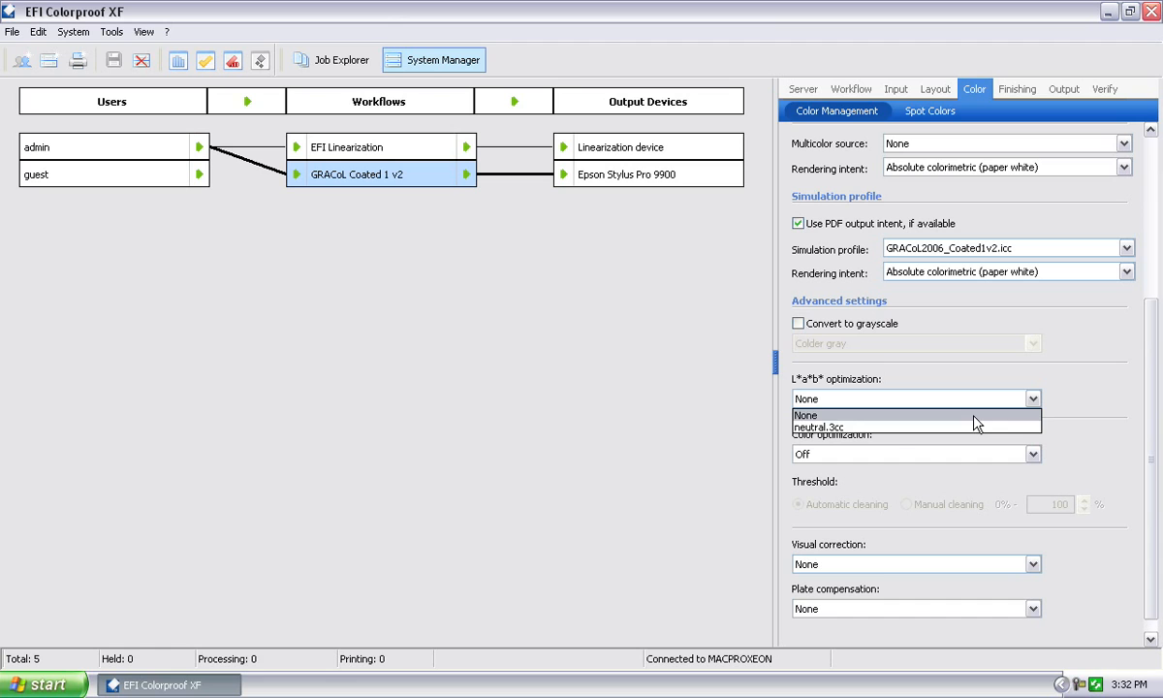
pyautogui.click(974, 416)
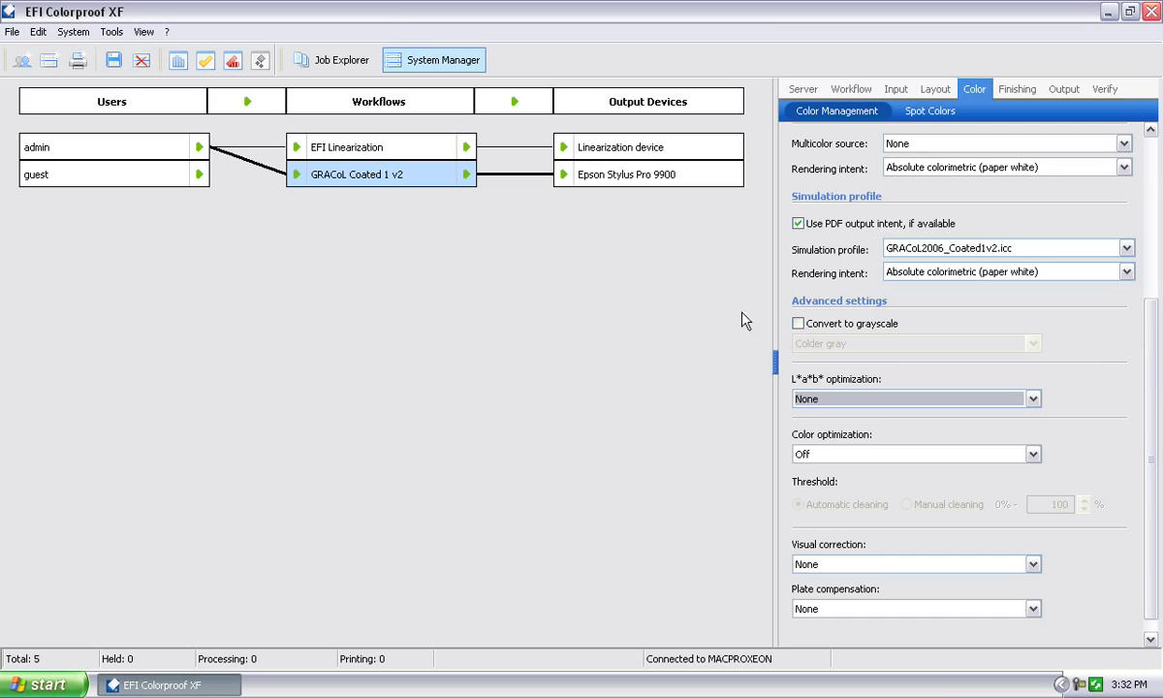
# Step: Set the simulation profile in the workflow's color management to None and save the workflow
pyautogui.moveTo(1153, 368); pyautogui.dragTo(1153, 206)
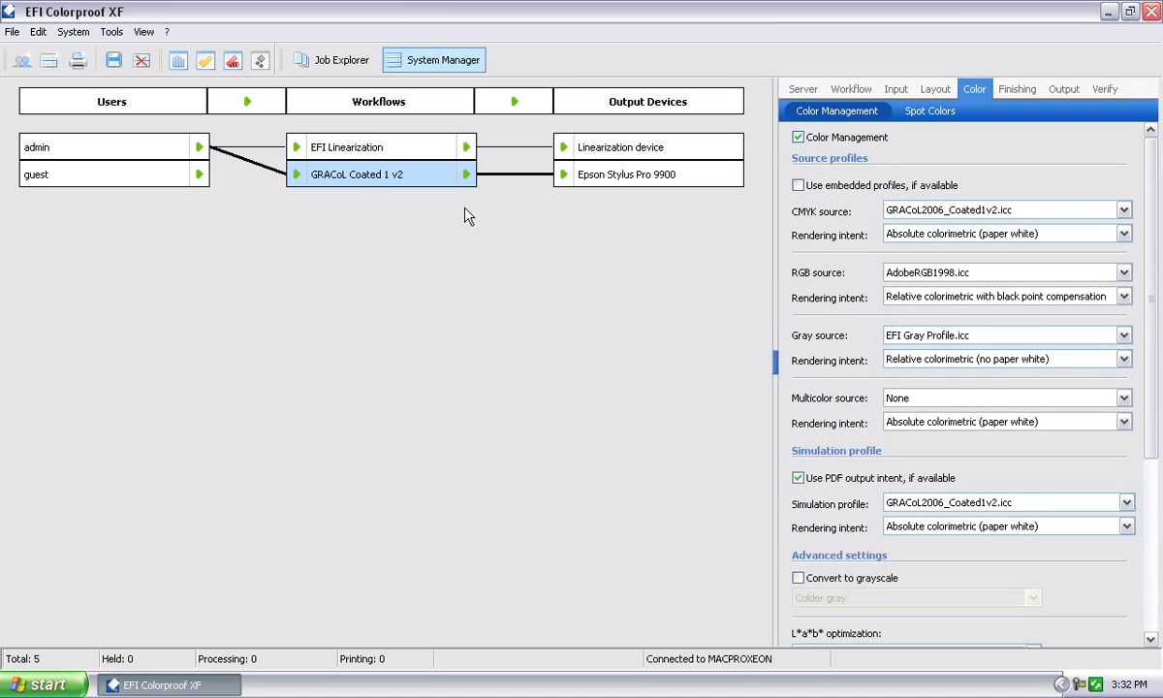
pyautogui.click(932, 116)
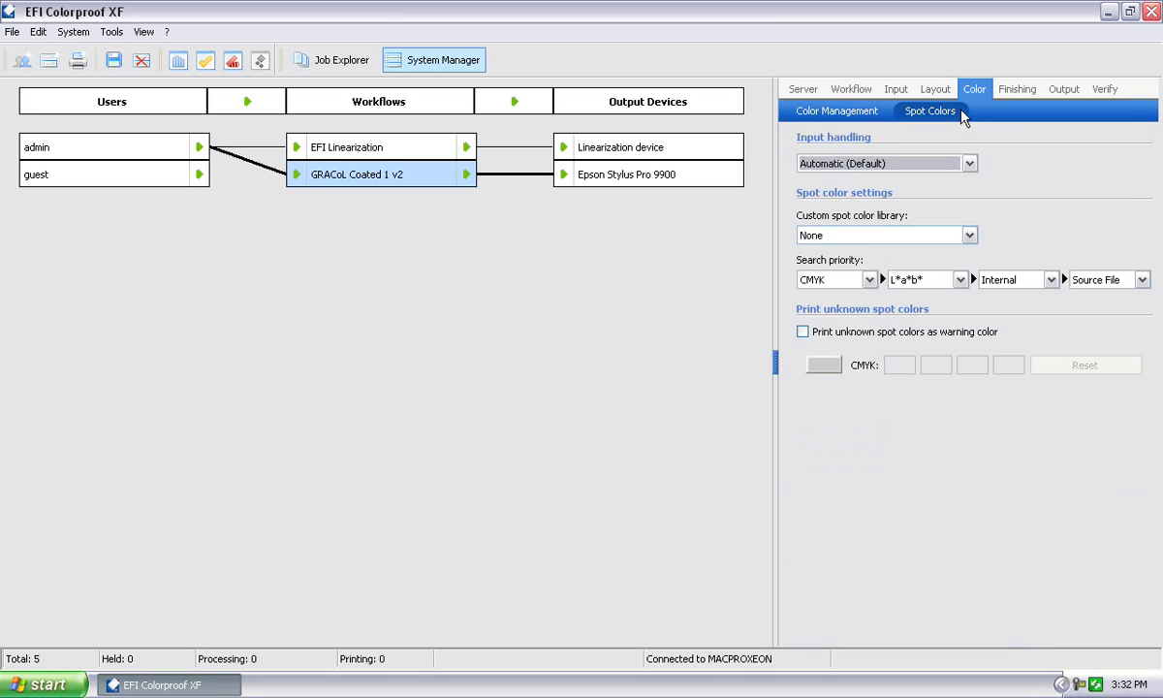
pyautogui.click(839, 114)
pyautogui.moveTo(1154, 182); pyautogui.dragTo(1153, 233)
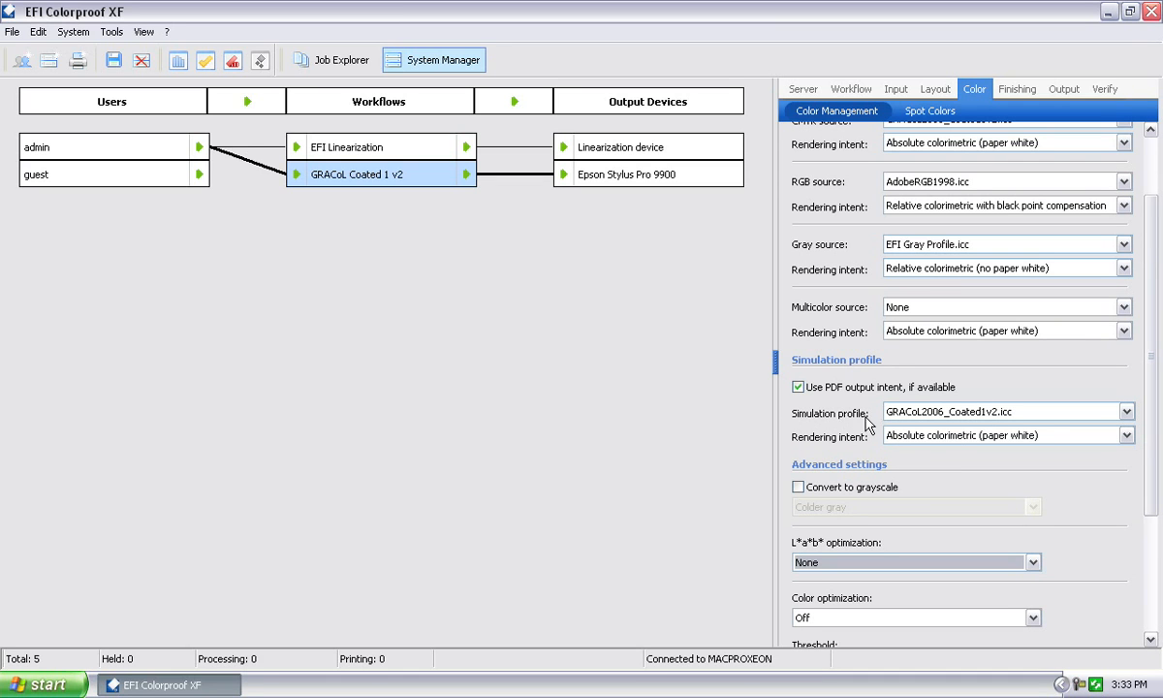
pyautogui.click(1126, 412)
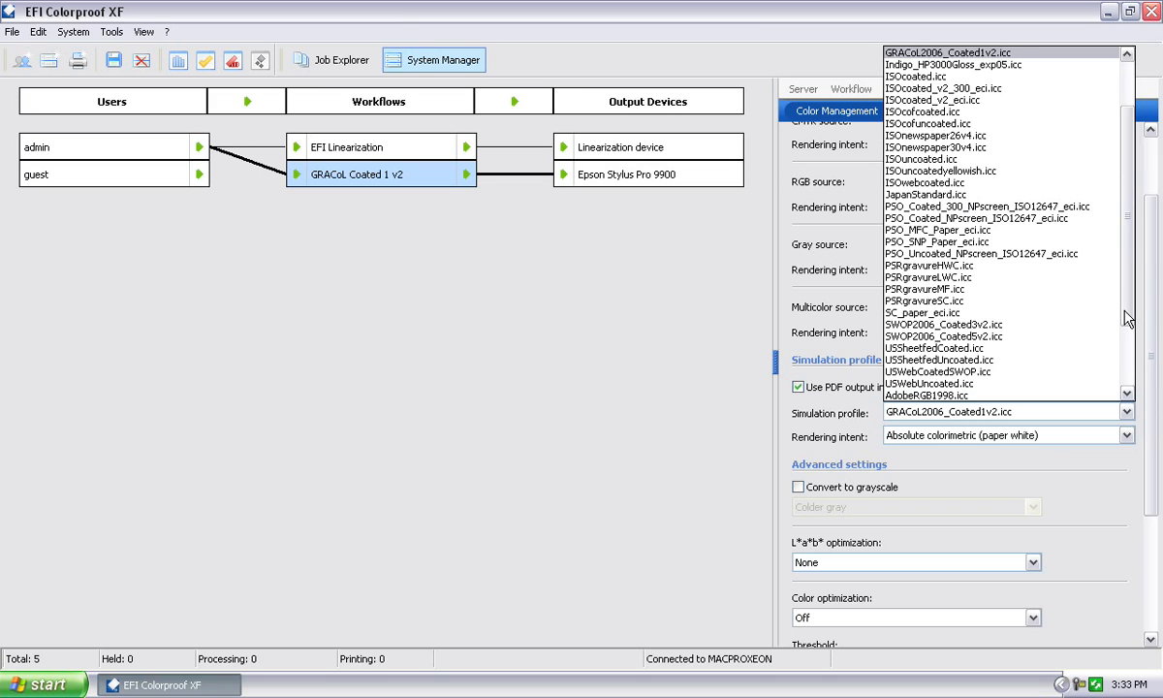
pyautogui.scroll(10, 1129, 320)
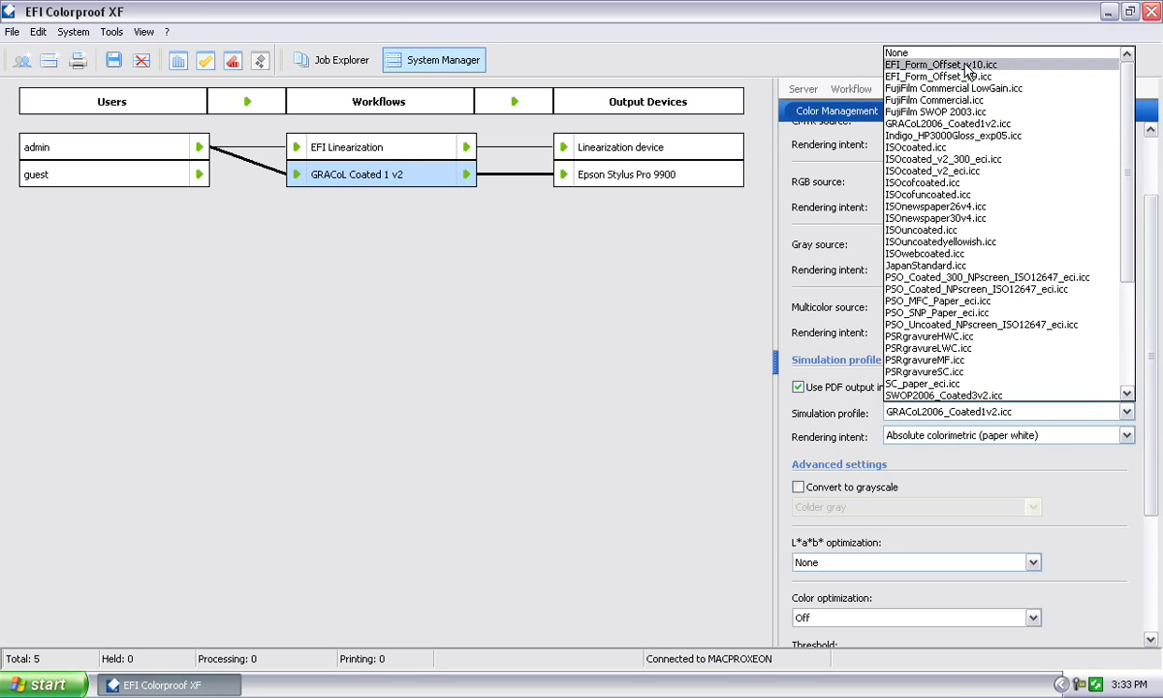
pyautogui.click(912, 51)
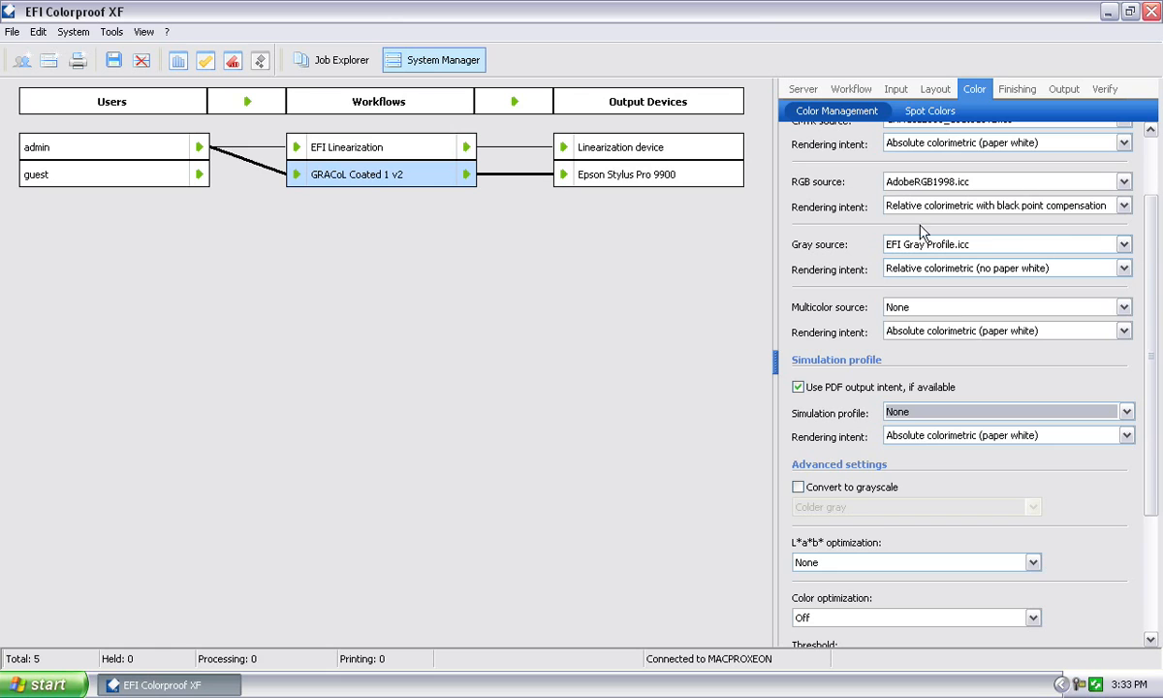
pyautogui.click(113, 62)
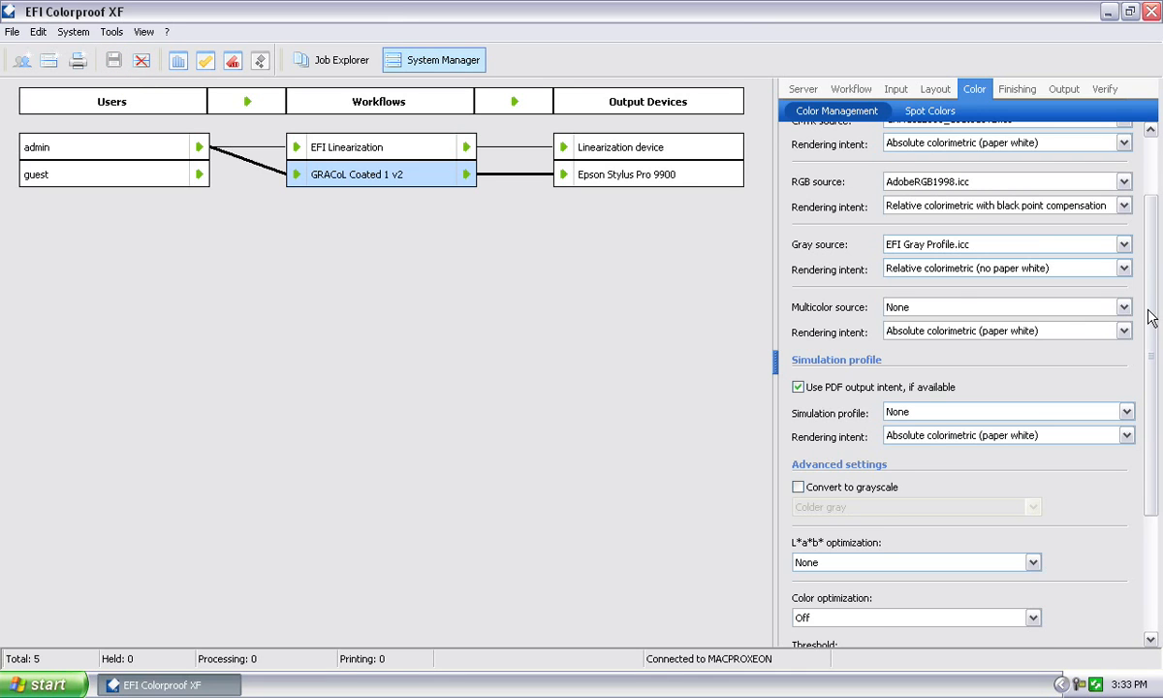
# Step: Review the GRACoL workflow's spot color, finishing, and basic, advanced and remote output settings
pyautogui.scroll(3, 1153, 196)
pyautogui.click(928, 112)
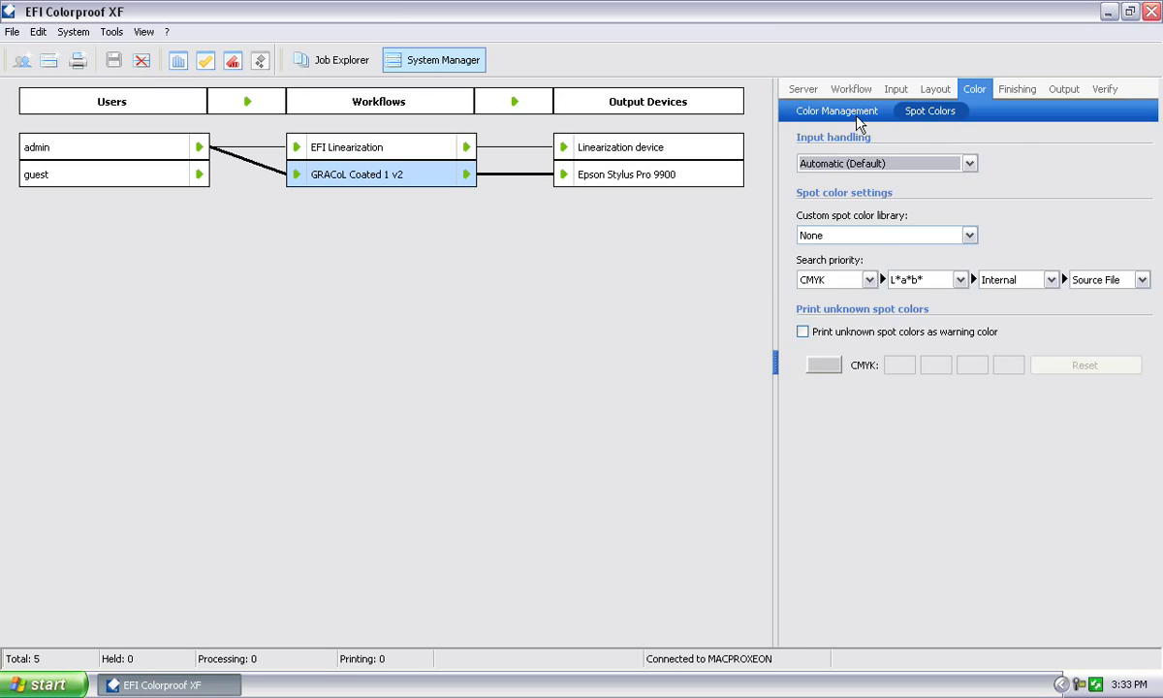
pyautogui.click(812, 115)
pyautogui.click(1005, 89)
pyautogui.click(1063, 90)
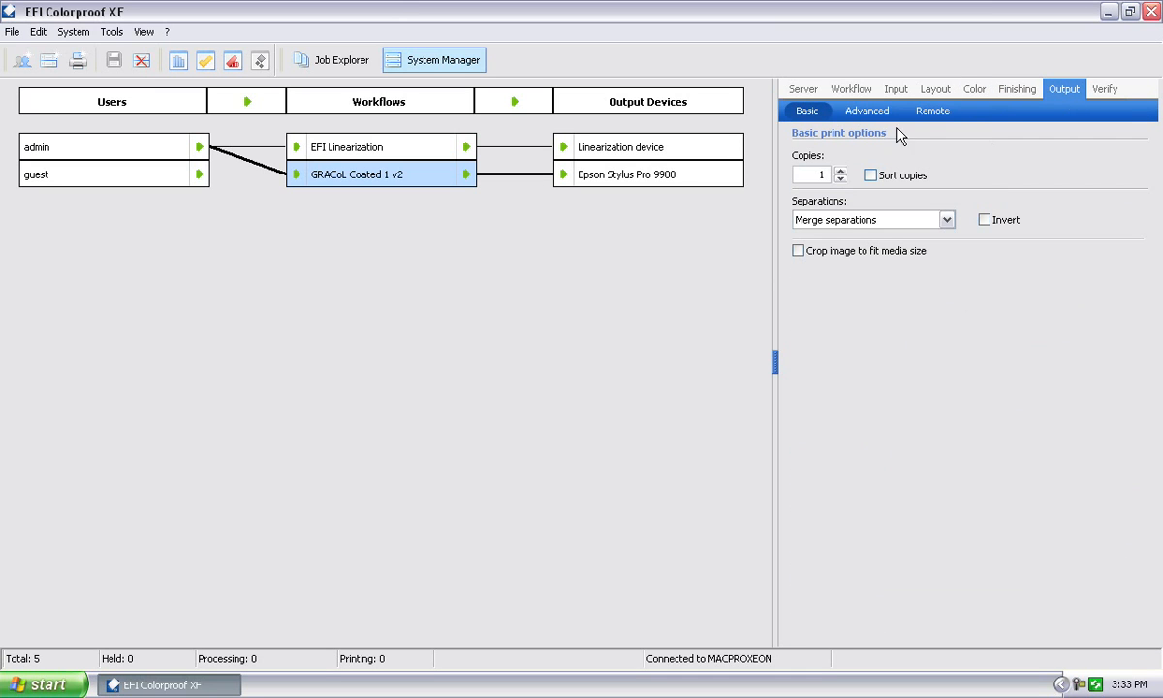
pyautogui.click(868, 112)
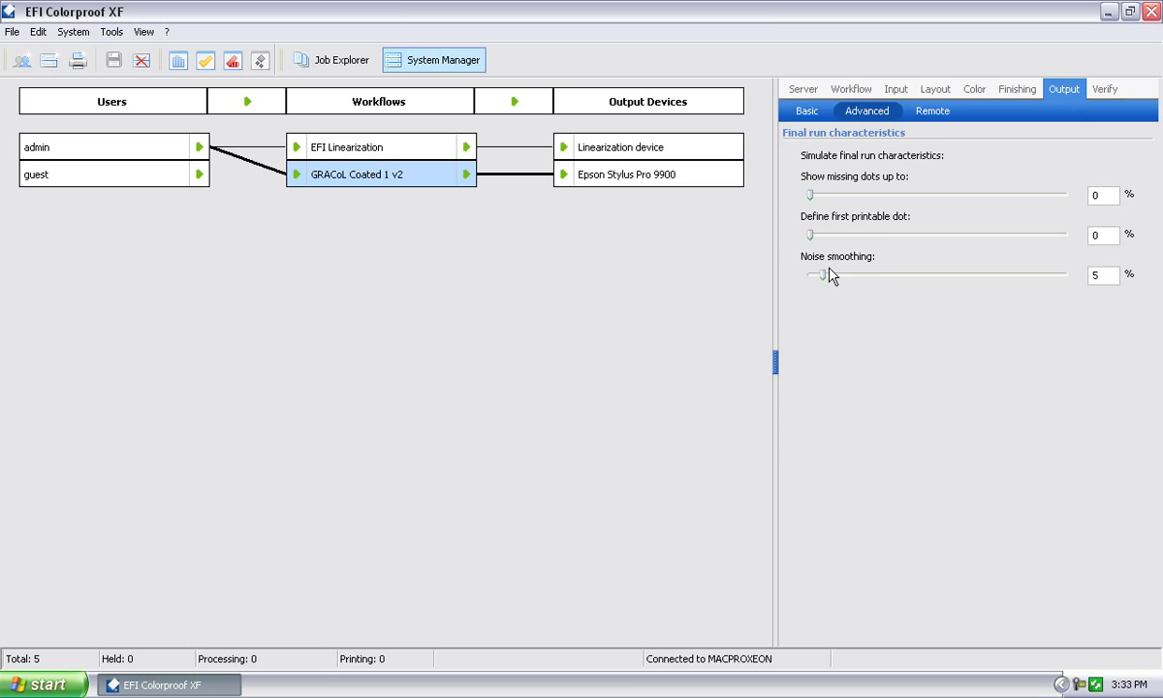
pyautogui.click(931, 112)
pyautogui.click(807, 113)
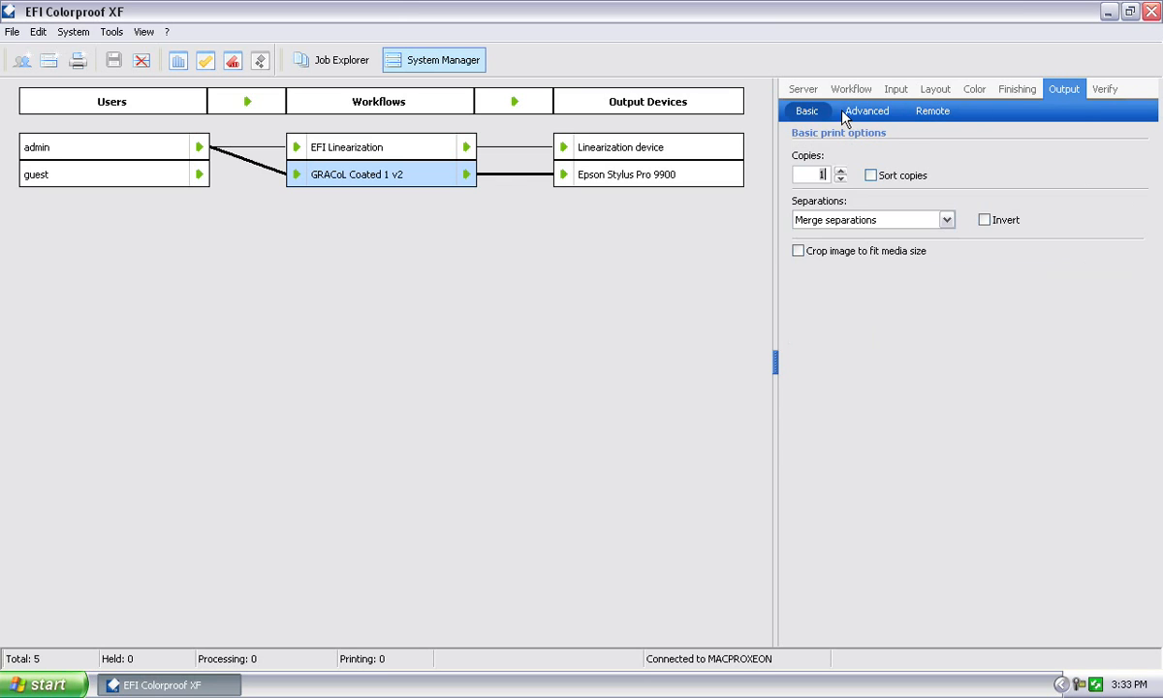
# Step: Examine the workflow's verification settings for Control Strip 1, including the target tolerances and label printing options
pyautogui.click(1103, 89)
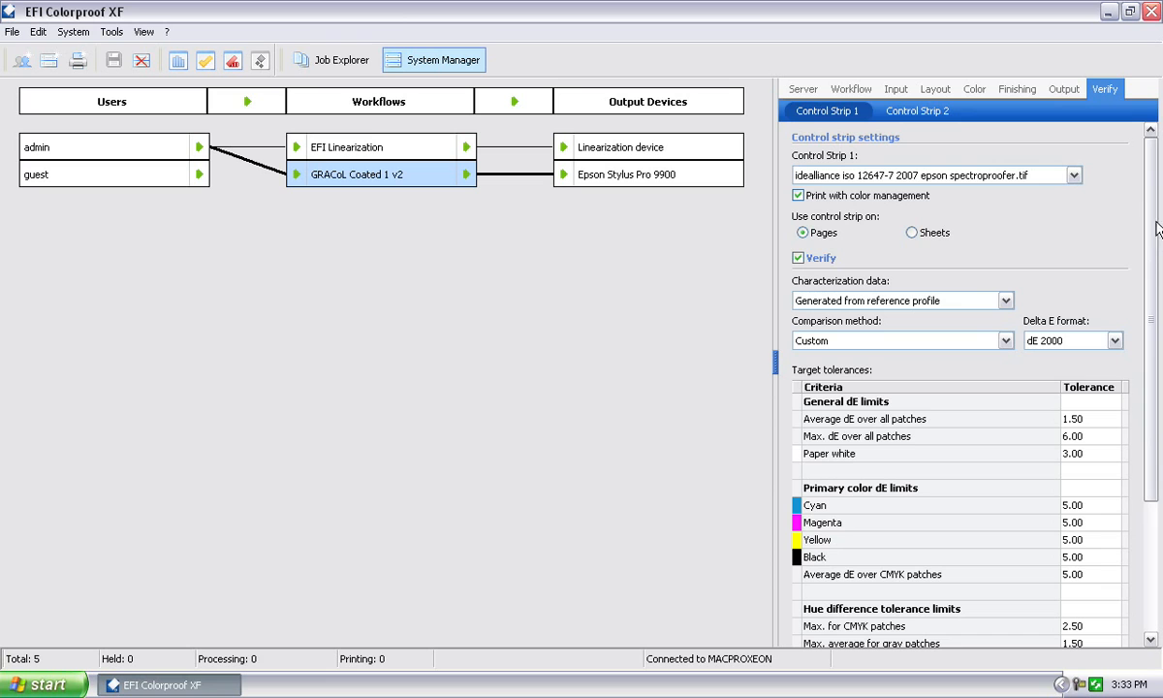
pyautogui.moveTo(1151, 218); pyautogui.dragTo(1151, 373)
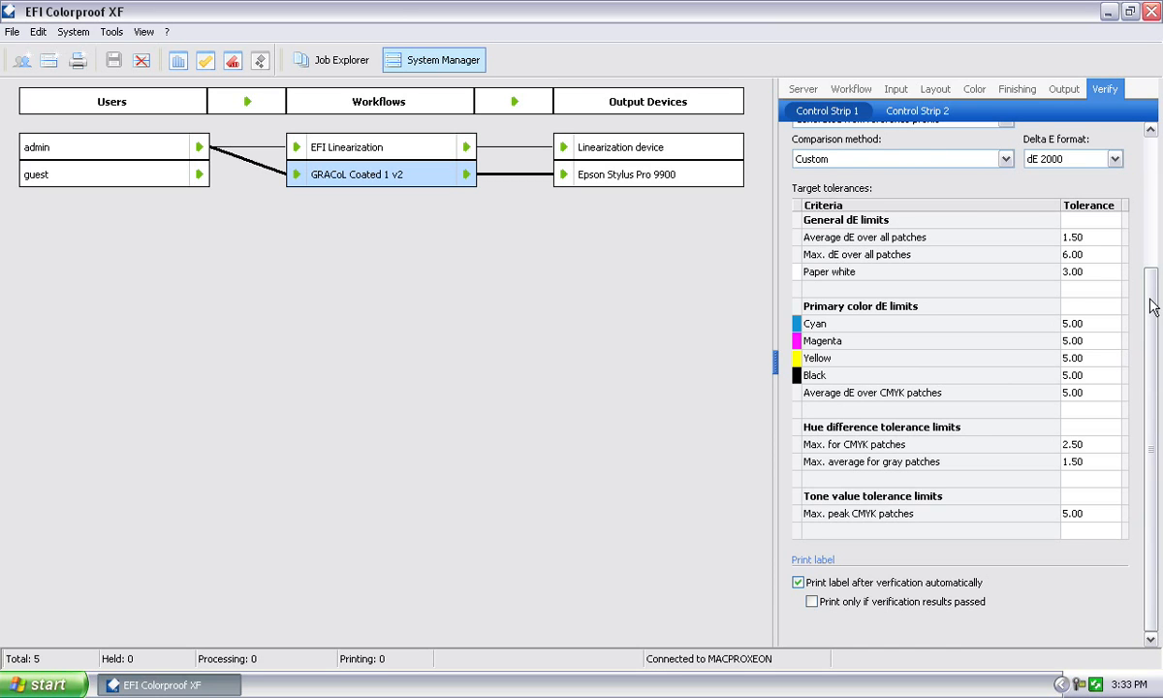
pyautogui.scroll(5, 1134, 225)
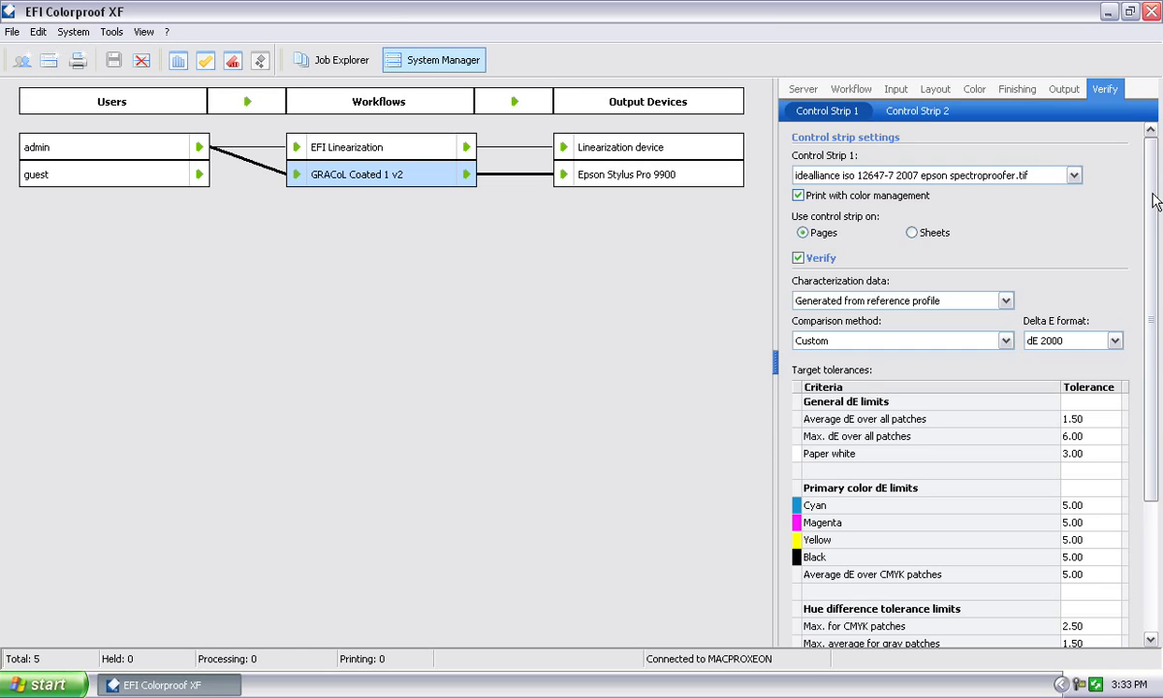
pyautogui.moveTo(1153, 198)
pyautogui.mouseDown()
pyautogui.moveTo(1153, 324)
pyautogui.moveTo(1153, 174)
pyautogui.mouseUp()
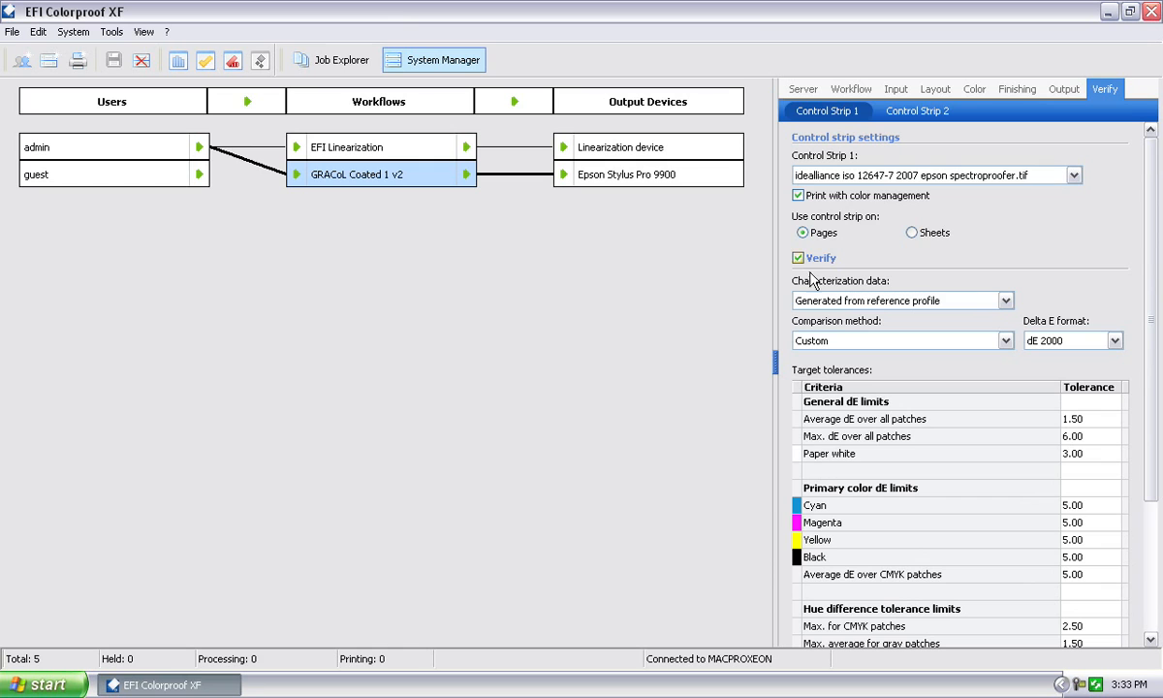
# Step: Check the Epson Stylus Pro 9900's media settings and its special options for calibration interval, cutting and drying
pyautogui.click(698, 175)
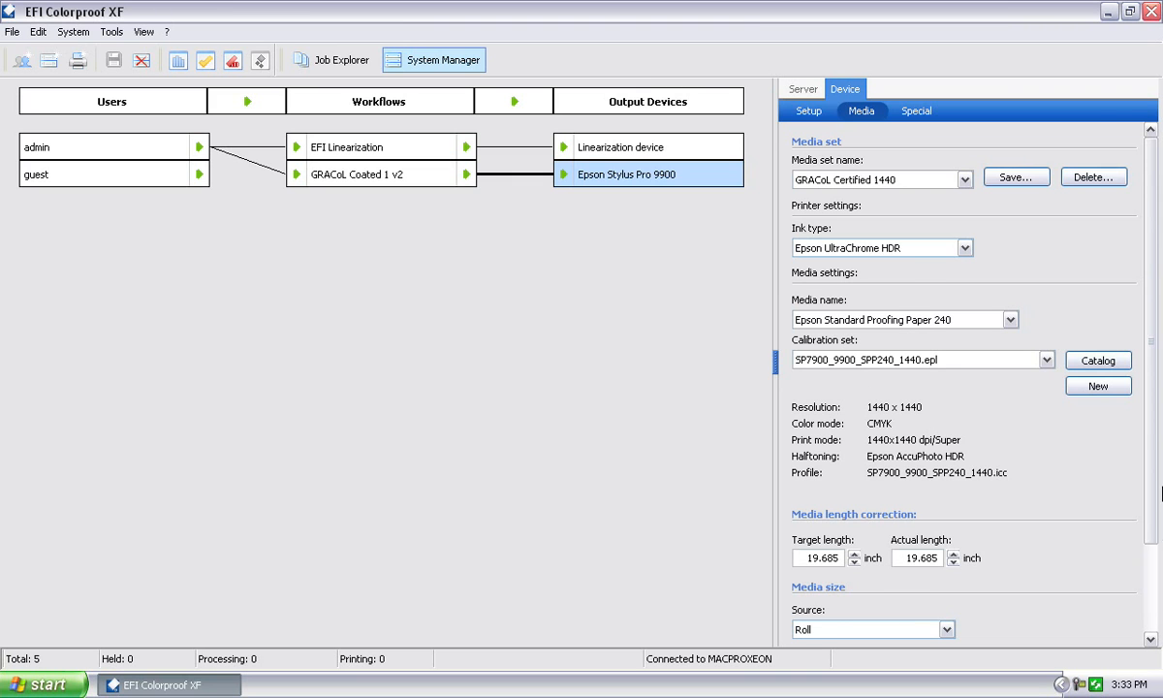
pyautogui.moveTo(1150, 453)
pyautogui.mouseDown()
pyautogui.moveTo(1150, 547)
pyautogui.moveTo(1151, 433)
pyautogui.mouseUp()
pyautogui.click(917, 111)
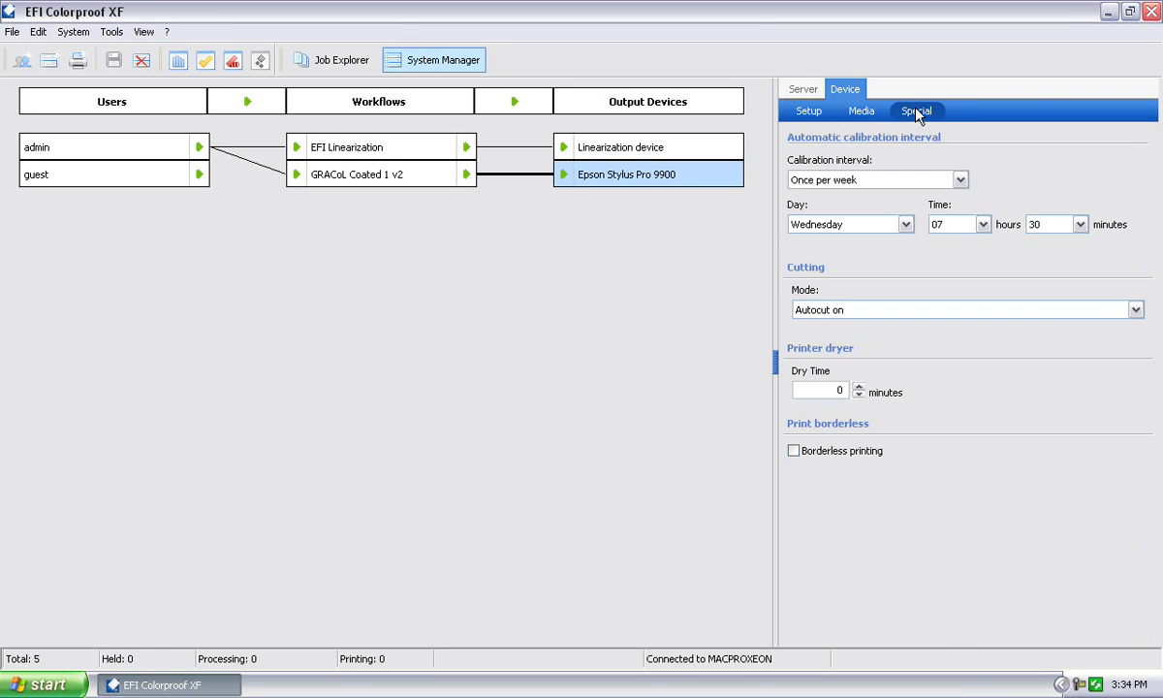
pyautogui.click(808, 110)
# Step: View the server's resource and utilization information, finishing with the GRACoL Coated 1 v2 workflow selected
pyautogui.click(409, 182)
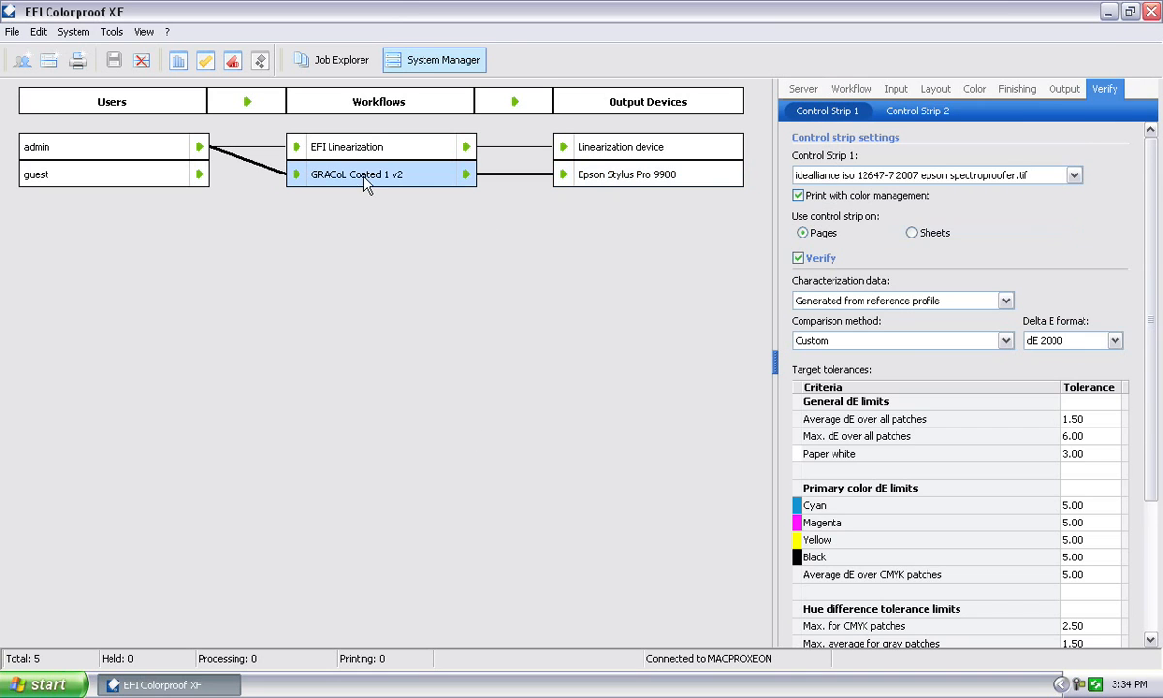
pyautogui.click(804, 88)
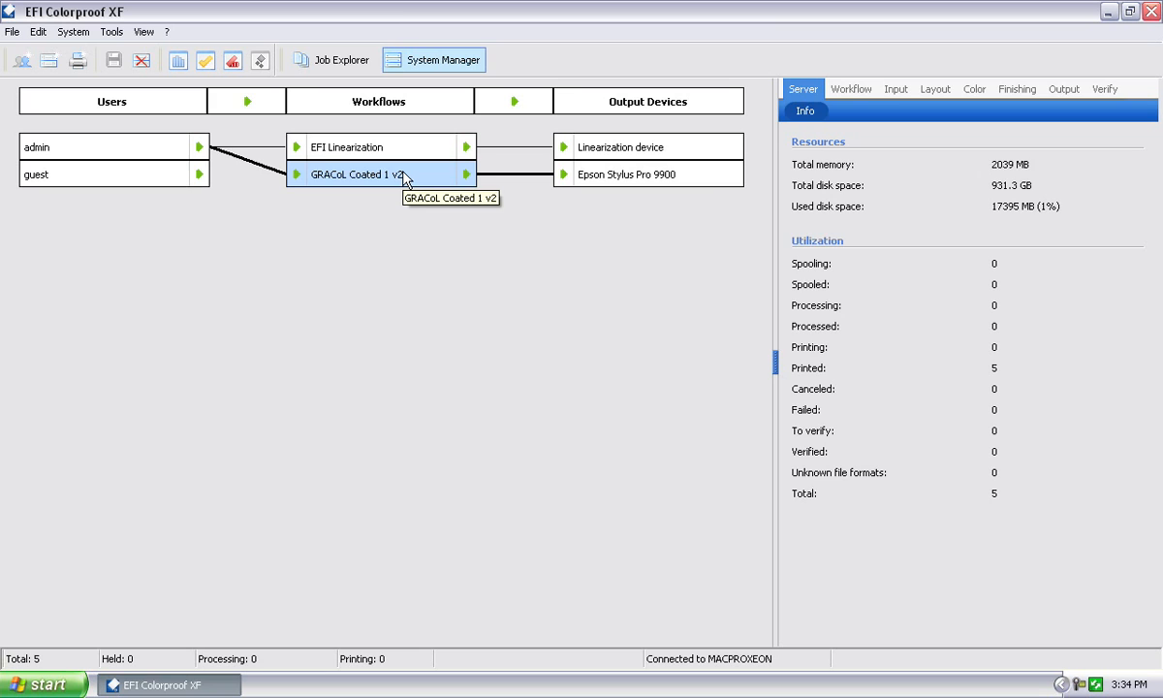
pyautogui.click(662, 179)
pyautogui.click(366, 173)
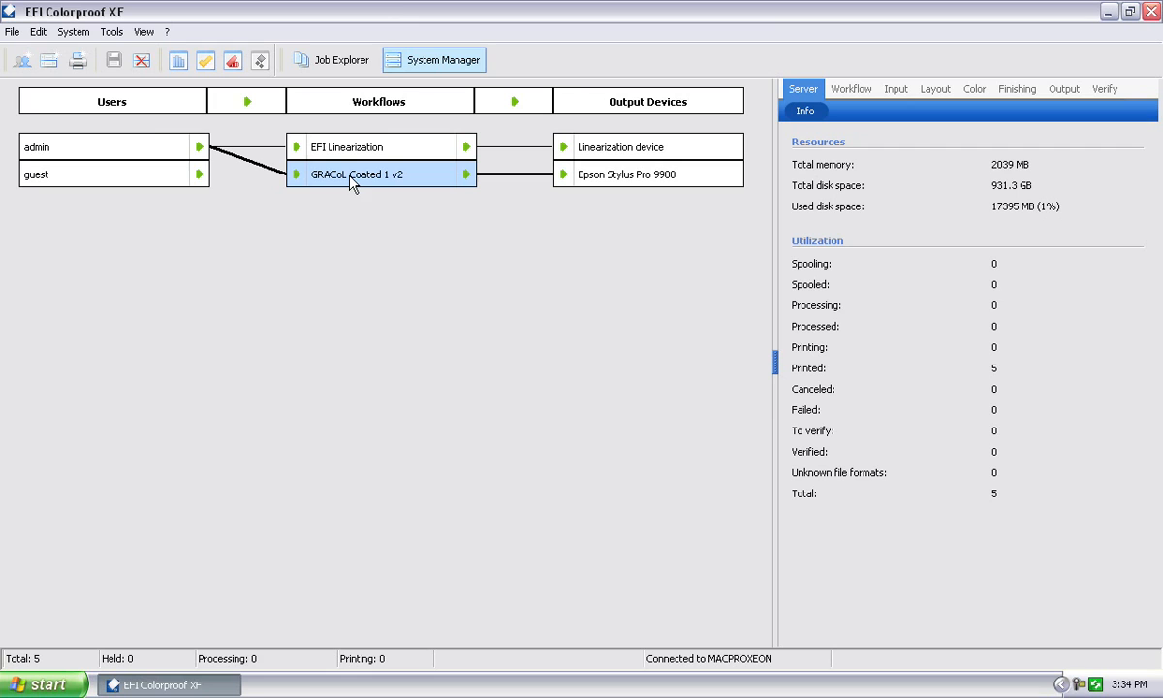
# Step: Start profile optimization in EFI Color Manager with the Epson SpectroProofer as the measuring device
pyautogui.click(177, 60)
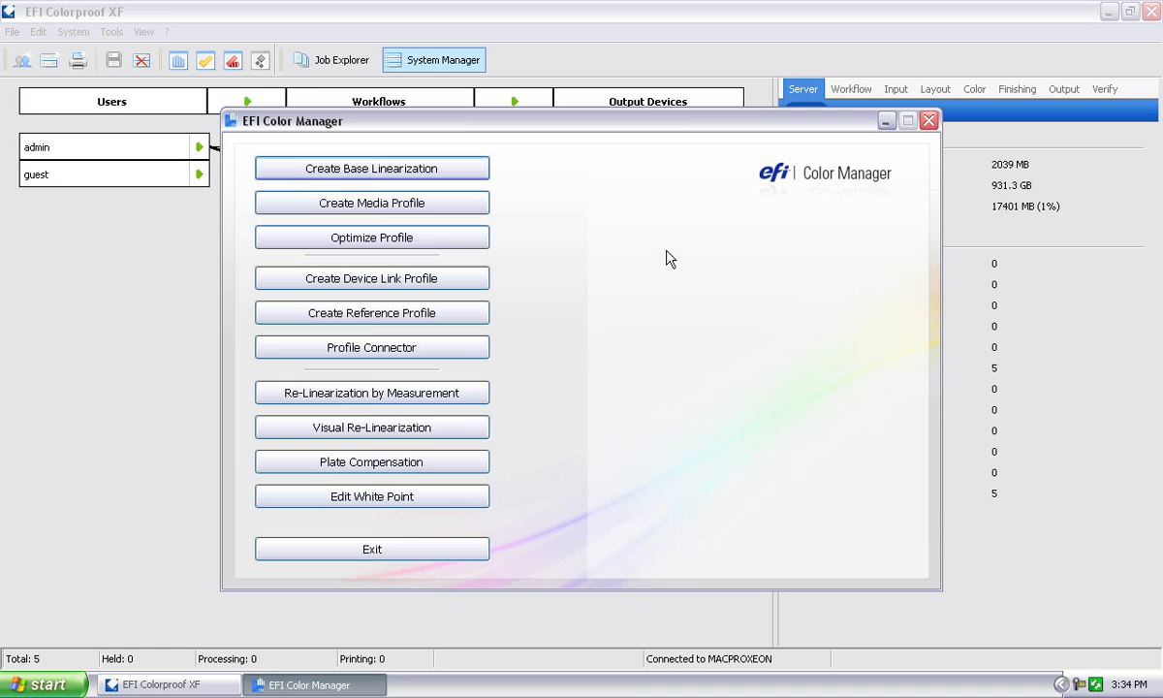
pyautogui.click(415, 237)
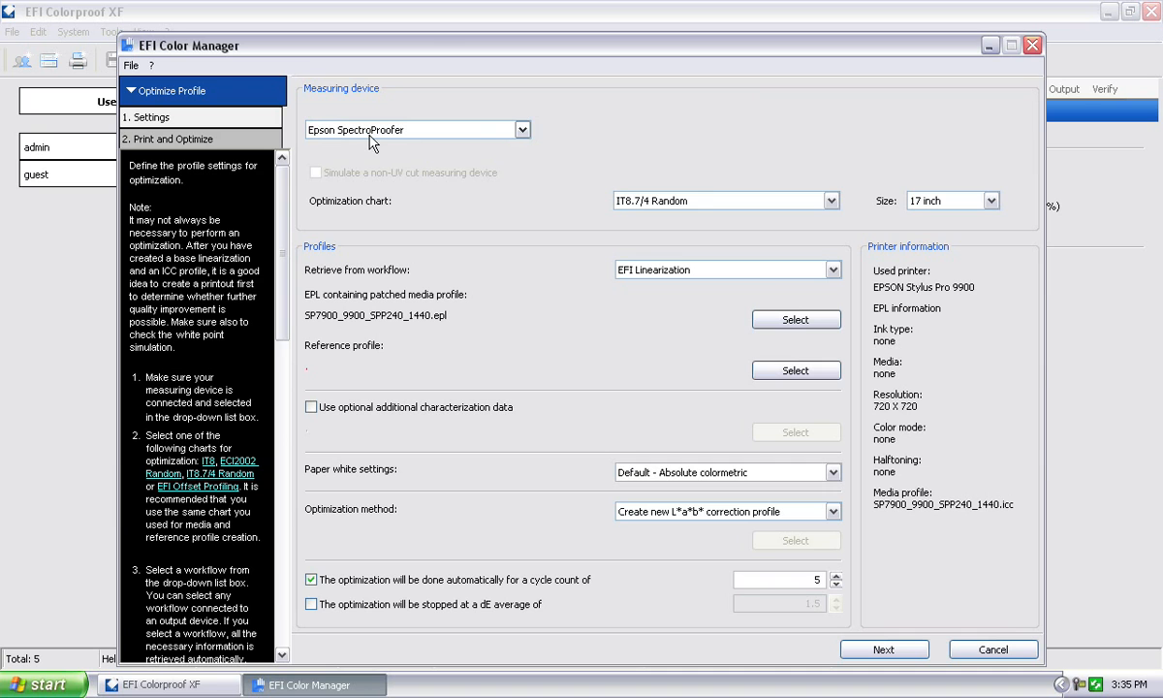
pyautogui.click(521, 130)
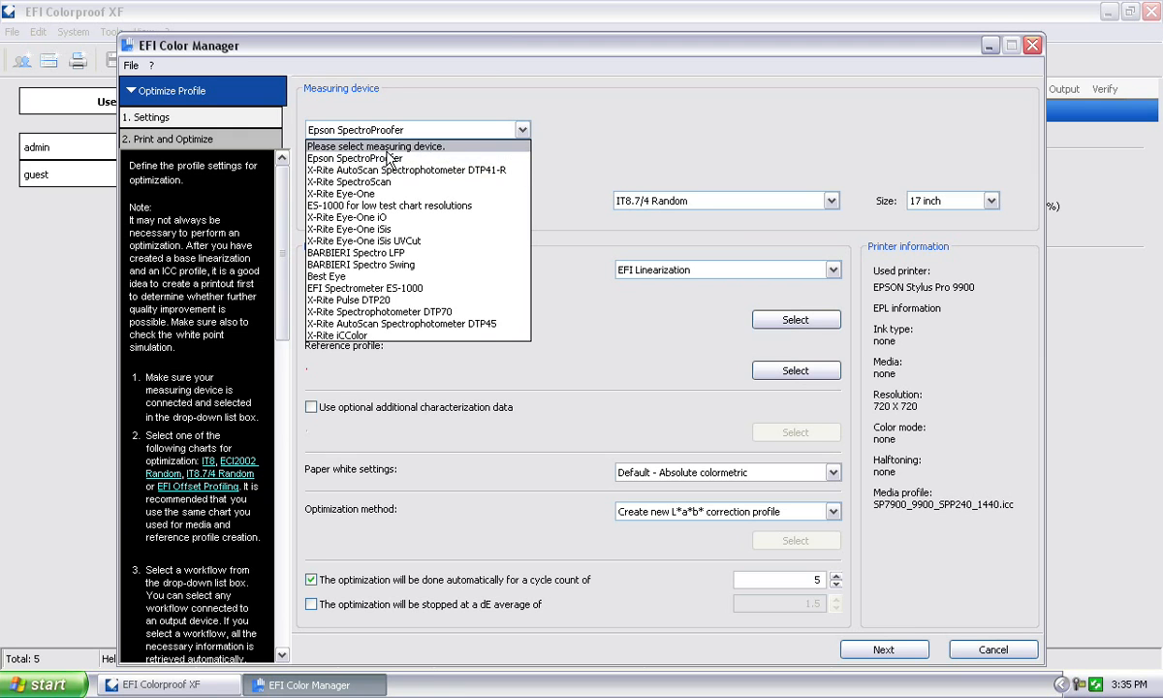
pyautogui.click(423, 161)
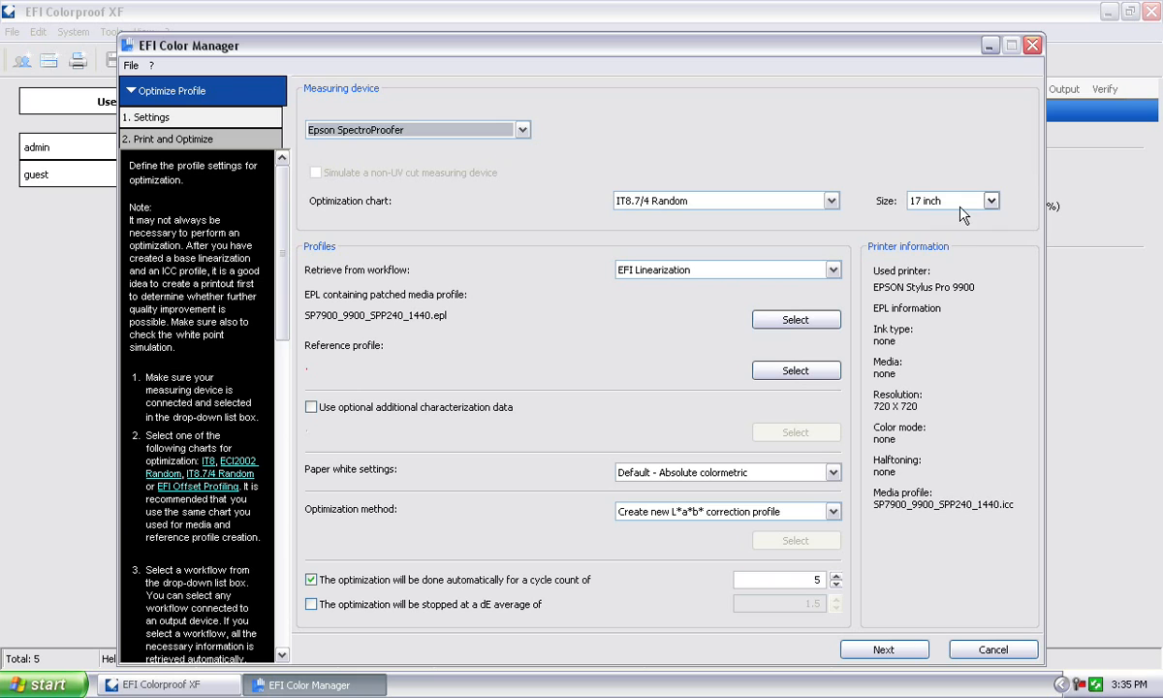
# Step: Set the size of the IT8.7/4 Random optimization chart to 24 inch
pyautogui.click(991, 202)
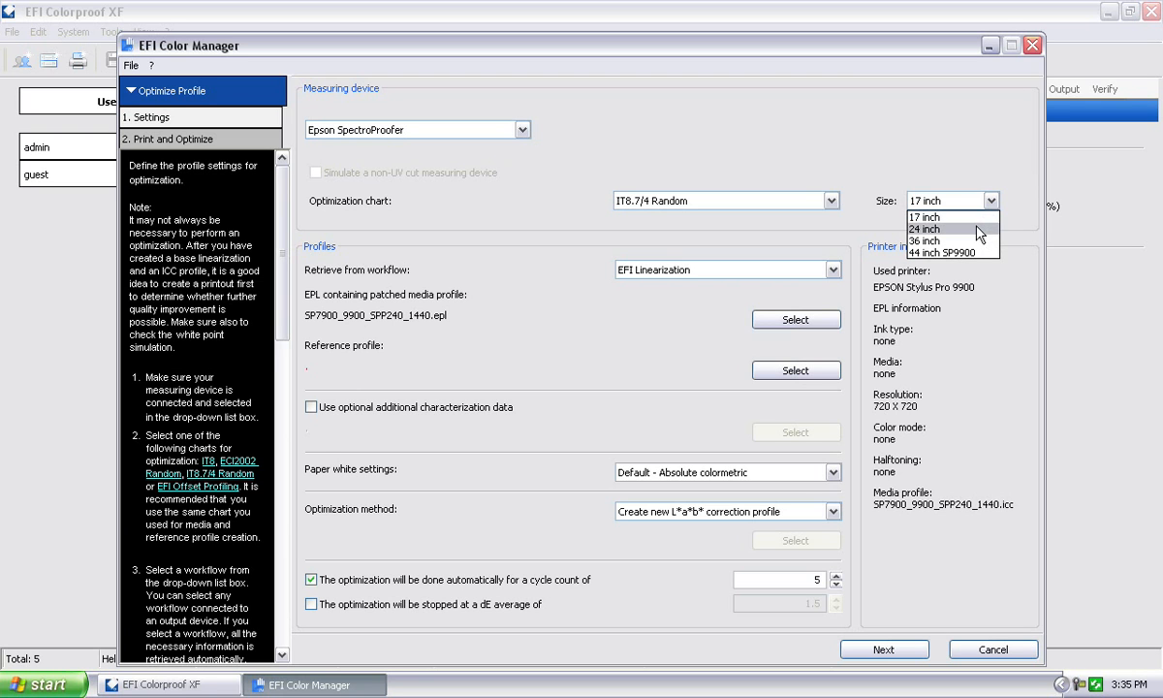
pyautogui.click(977, 230)
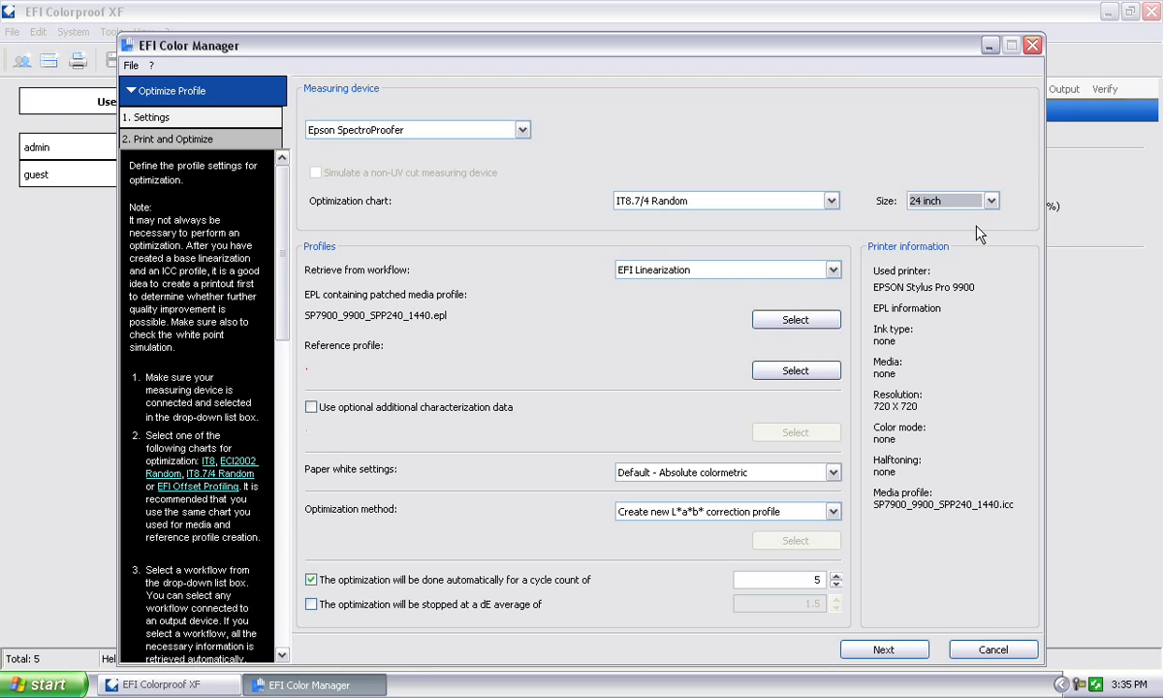
pyautogui.click(927, 200)
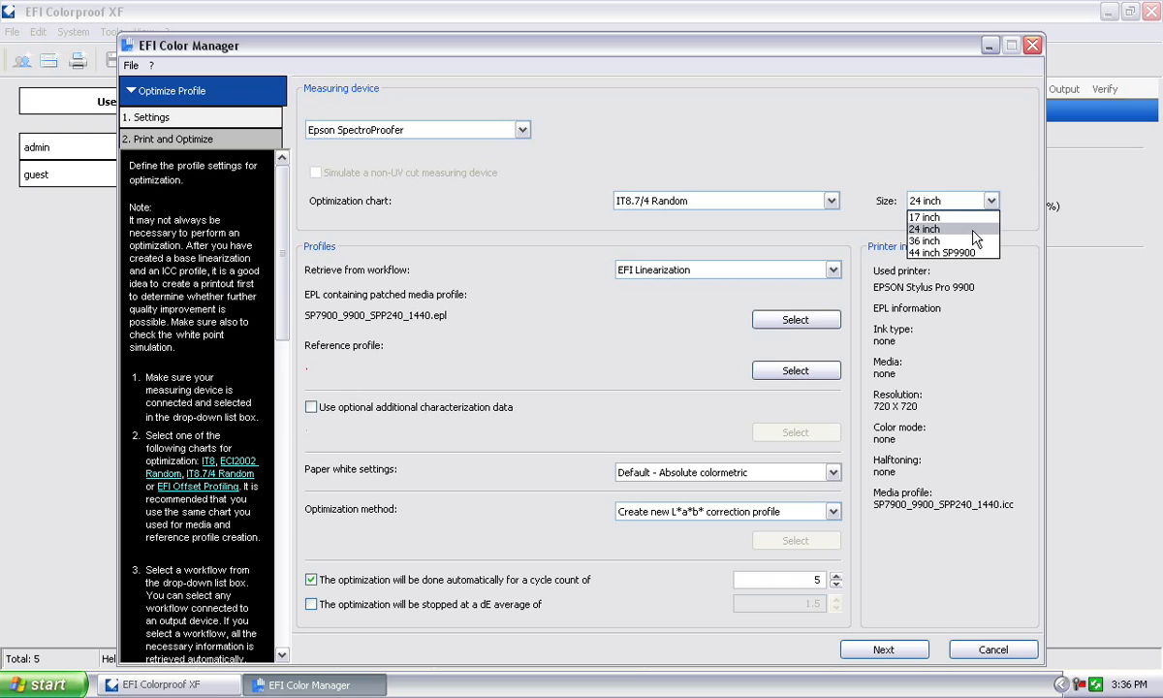
pyautogui.press('Escape')
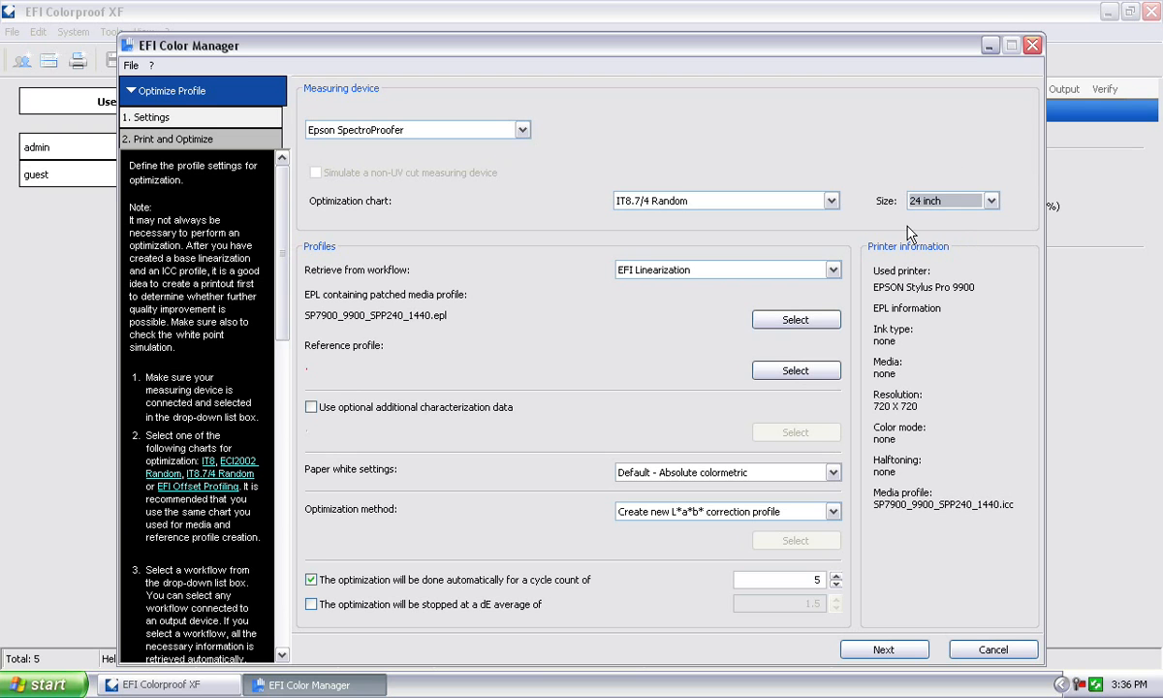
pyautogui.click(979, 203)
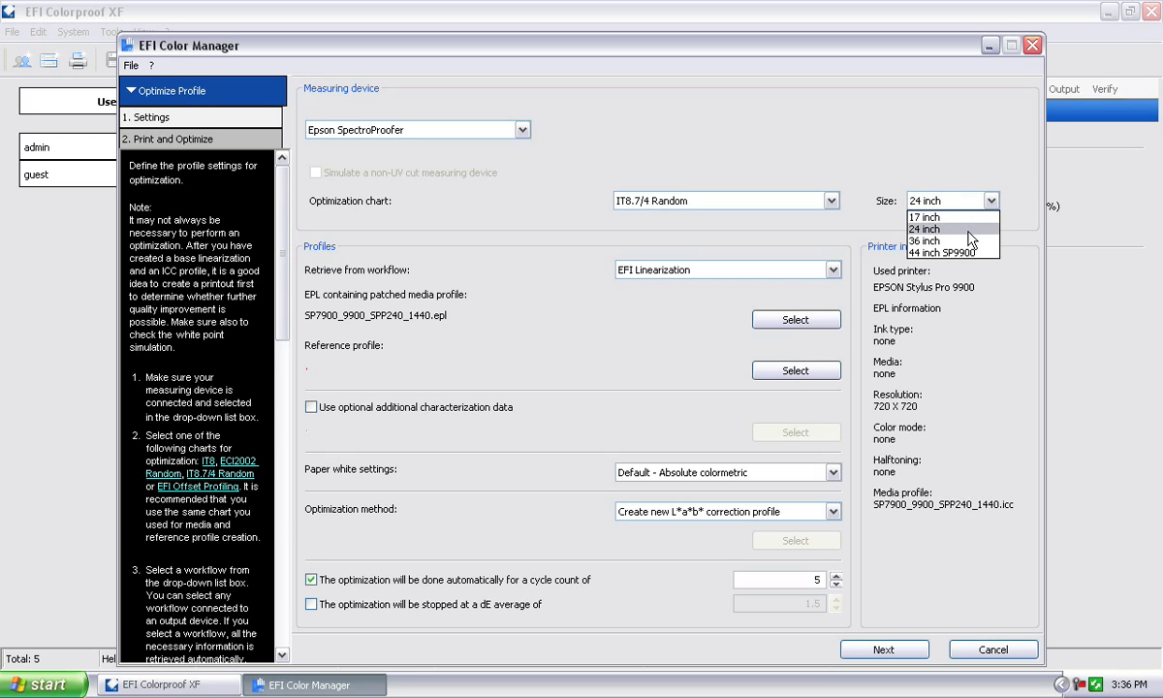
pyautogui.click(968, 231)
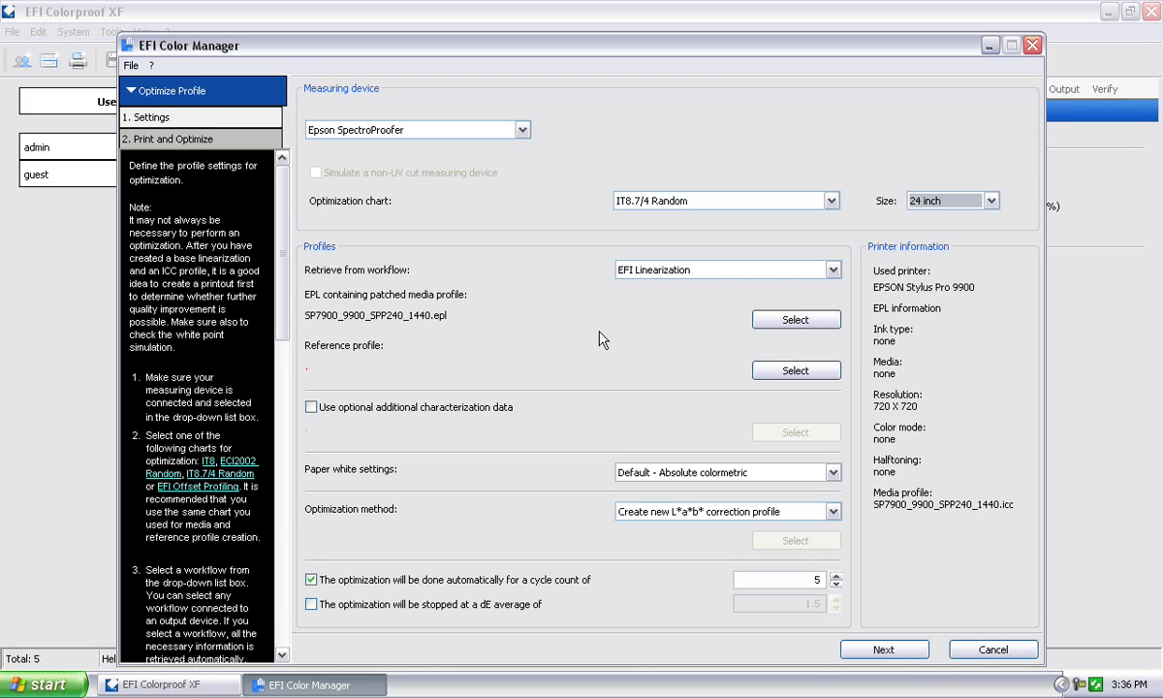
# Step: Retrieve the profiles from the GRACoL Coated 1 v2 workflow and set the paper white handling to Suppress paper white
pyautogui.click(816, 272)
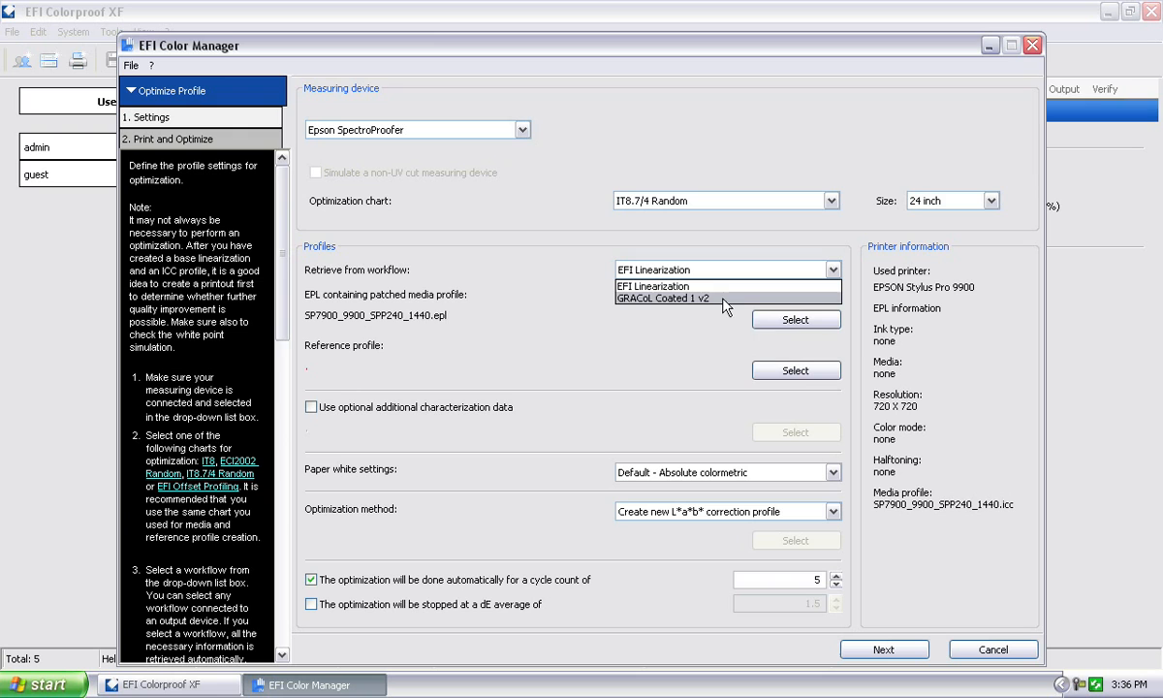
pyautogui.click(725, 306)
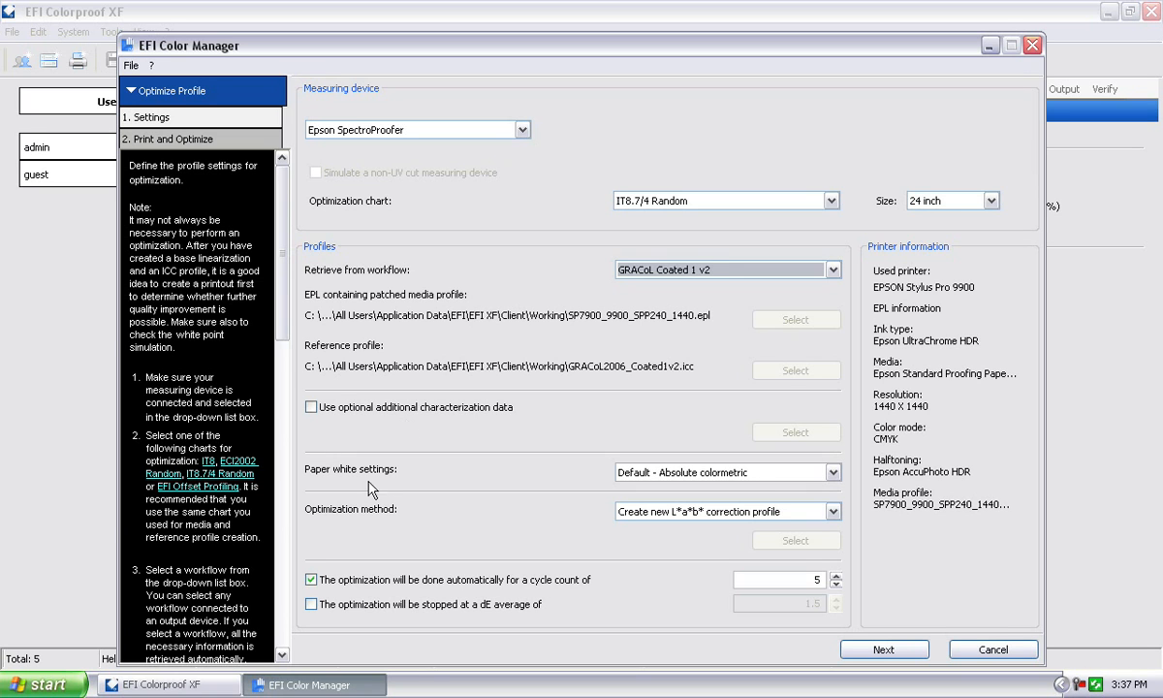
pyautogui.click(829, 473)
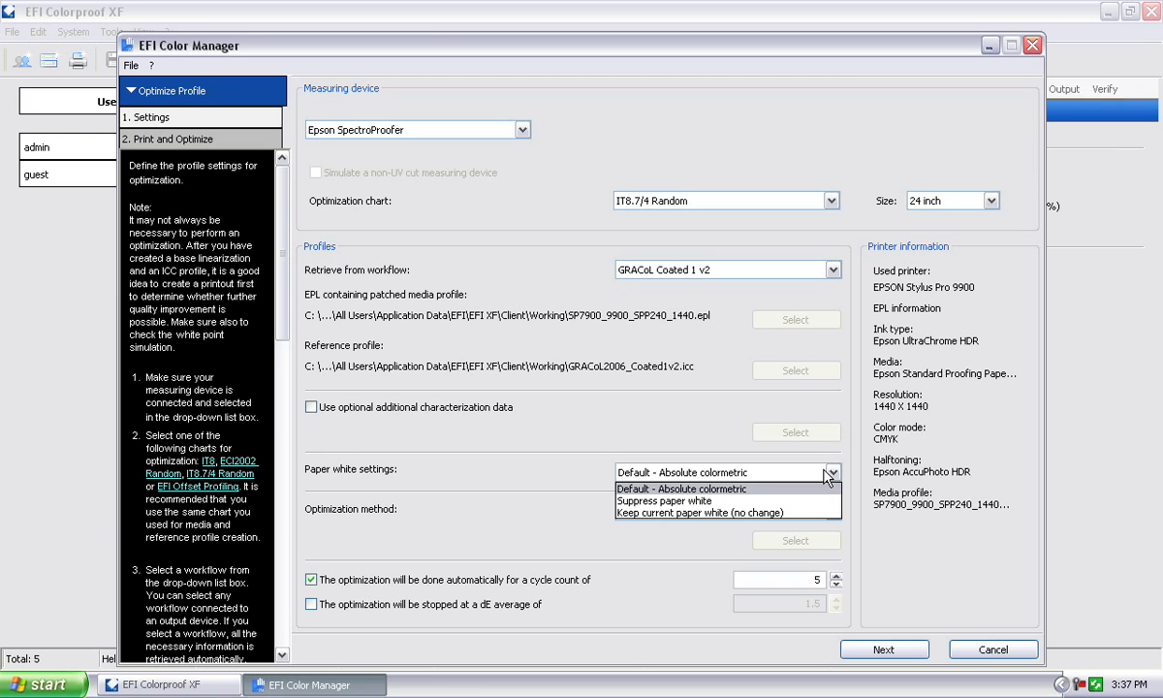
pyautogui.click(794, 488)
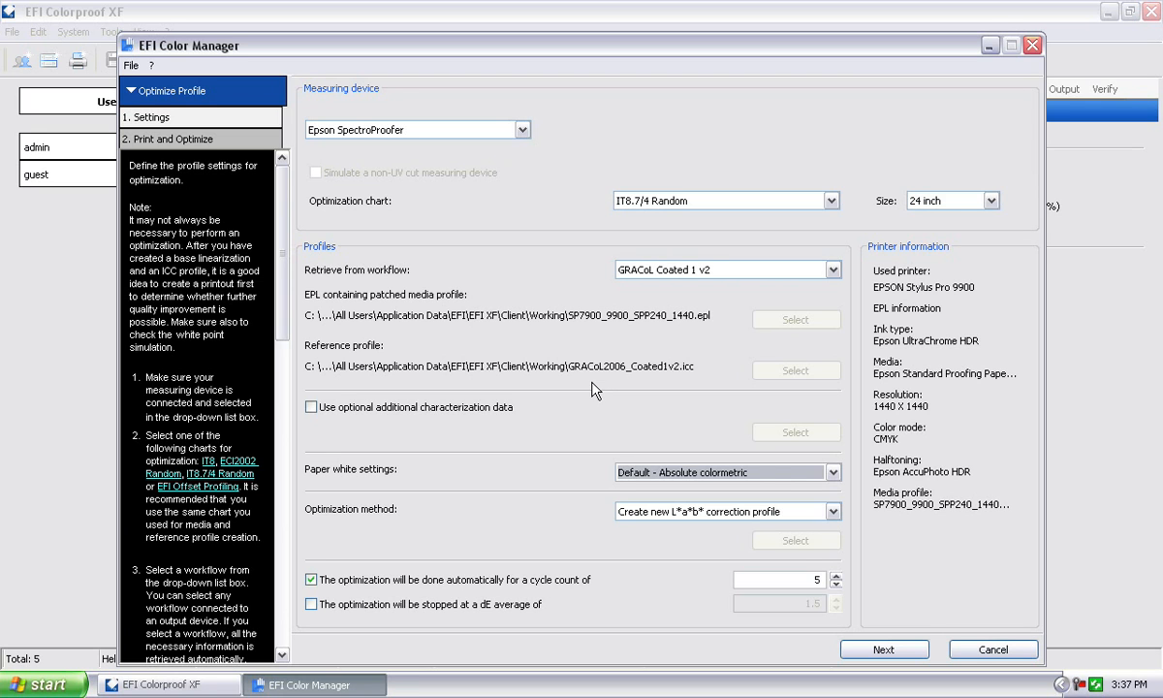
pyautogui.click(781, 473)
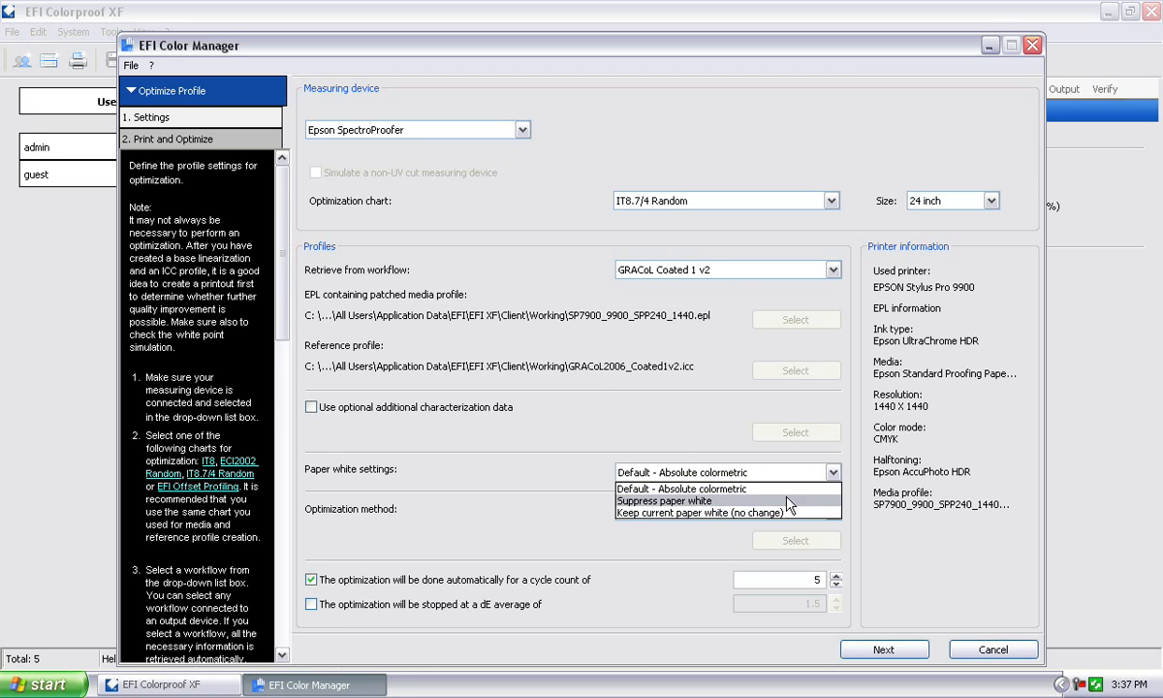
pyautogui.click(787, 501)
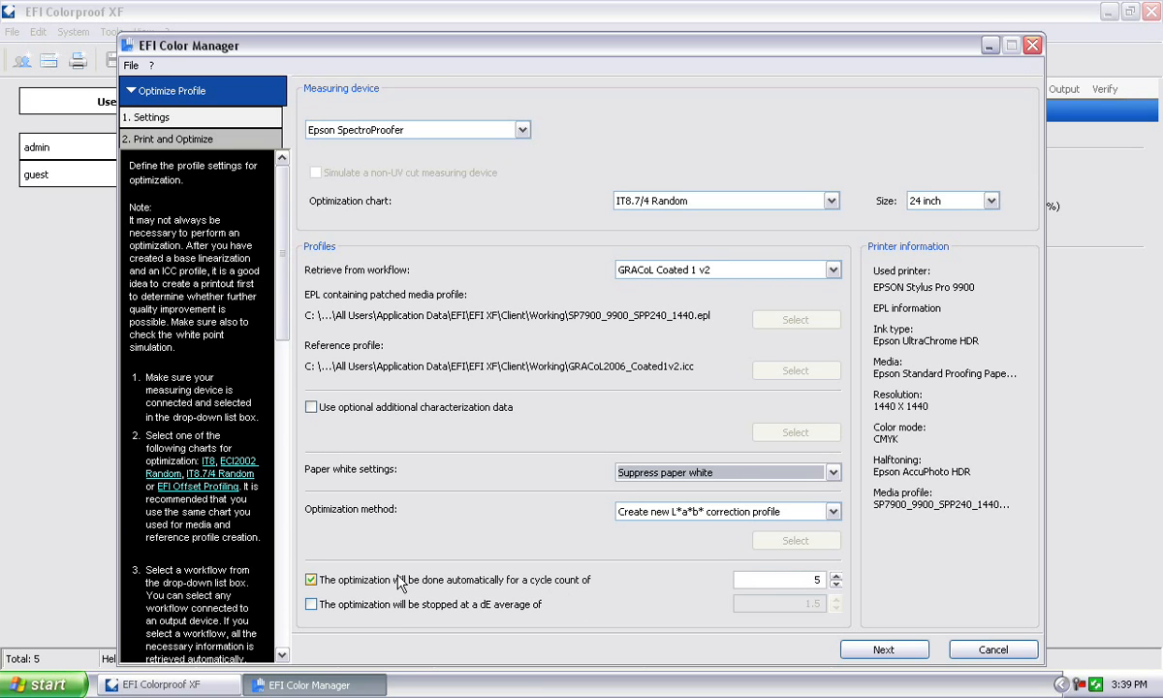
pyautogui.click(365, 578)
pyautogui.click(351, 582)
pyautogui.click(362, 606)
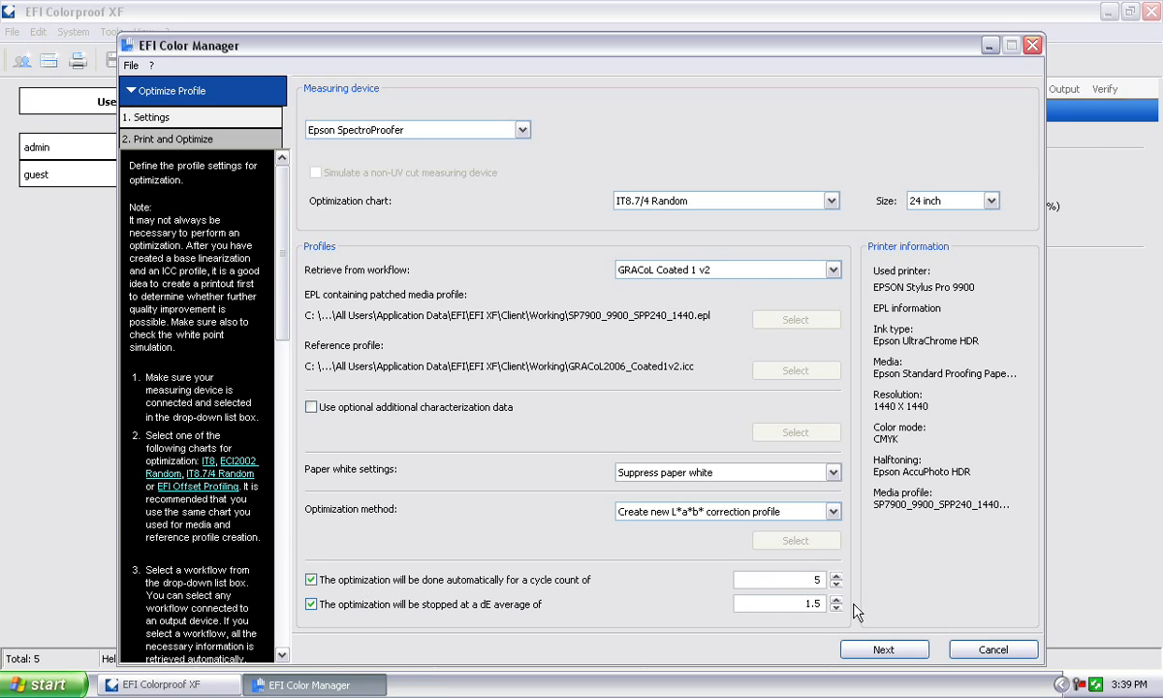
pyautogui.moveTo(798, 604); pyautogui.dragTo(832, 618)
pyautogui.click(311, 603)
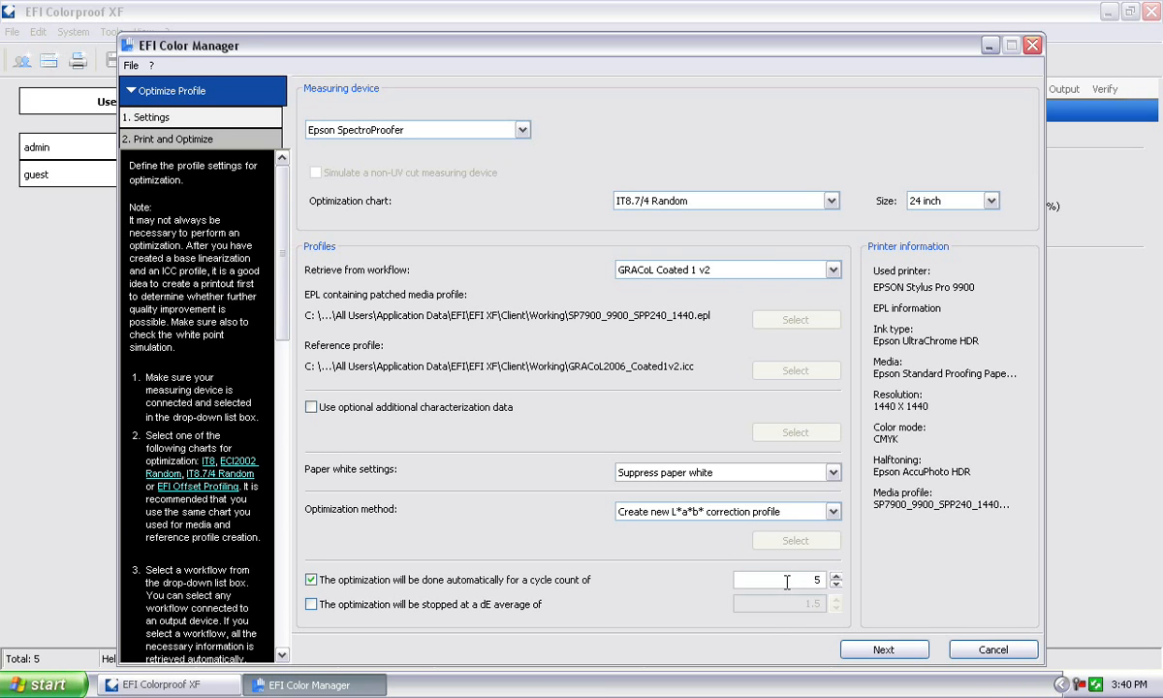
# Step: Accept the optimization settings and print the optimization chart to run the automatic print-and-measure cycles
pyautogui.click(886, 649)
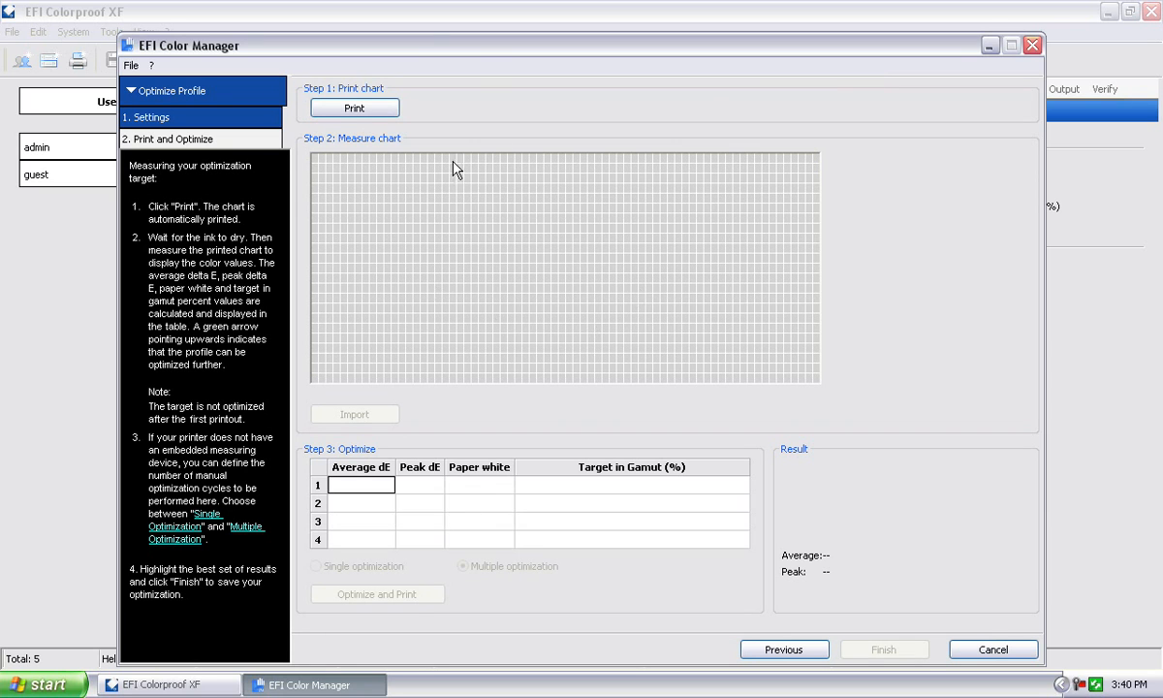
pyautogui.click(385, 112)
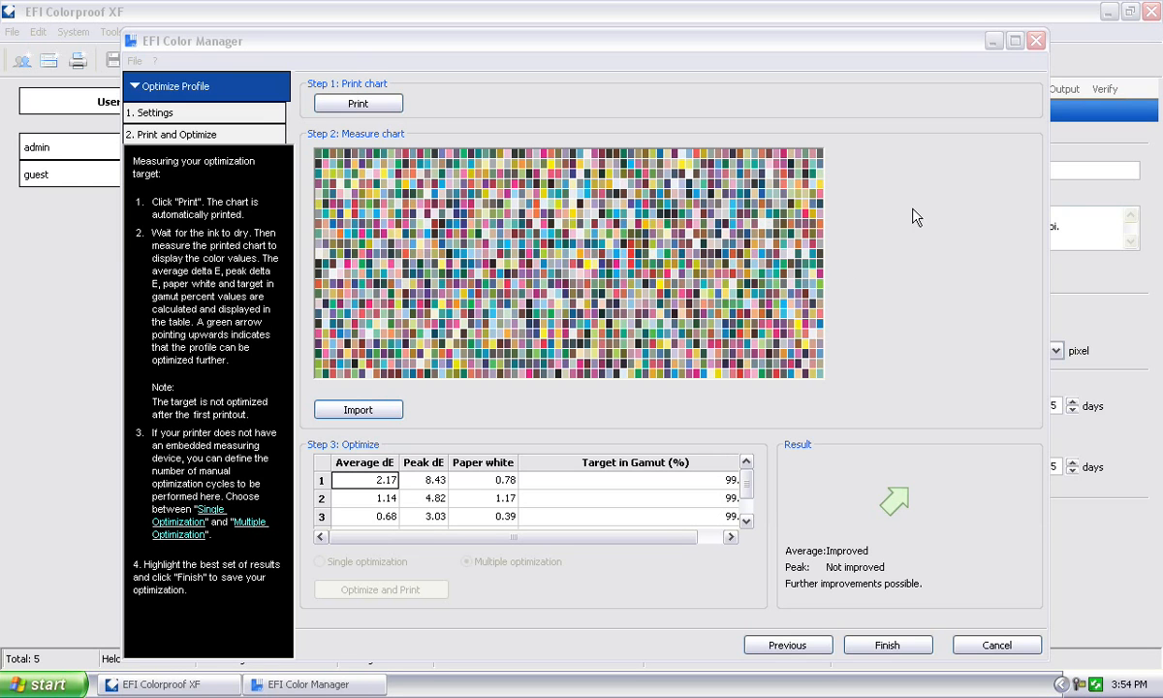
# Step: Examine the average dE, peak dE, paper white and gamut results of every optimization cycle, narrowing the Target in Gamut column to fit
pyautogui.click(748, 491)
pyautogui.click(747, 491)
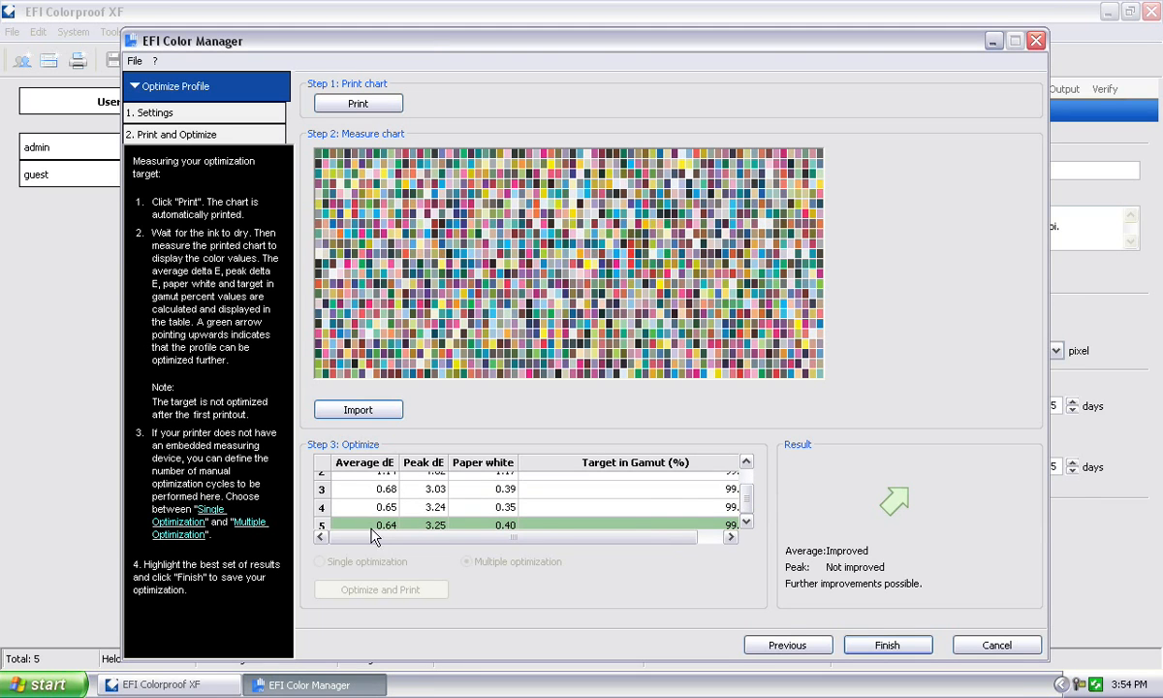
pyautogui.click(746, 461)
pyautogui.click(746, 461)
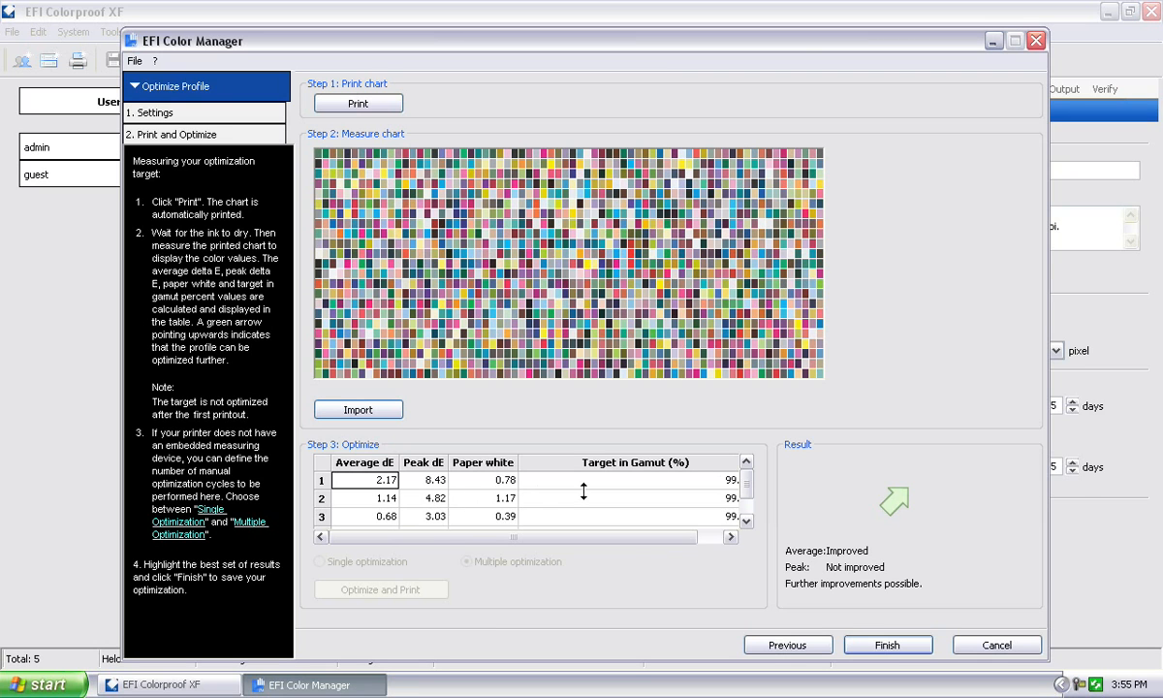
pyautogui.moveTo(625, 539); pyautogui.dragTo(703, 543)
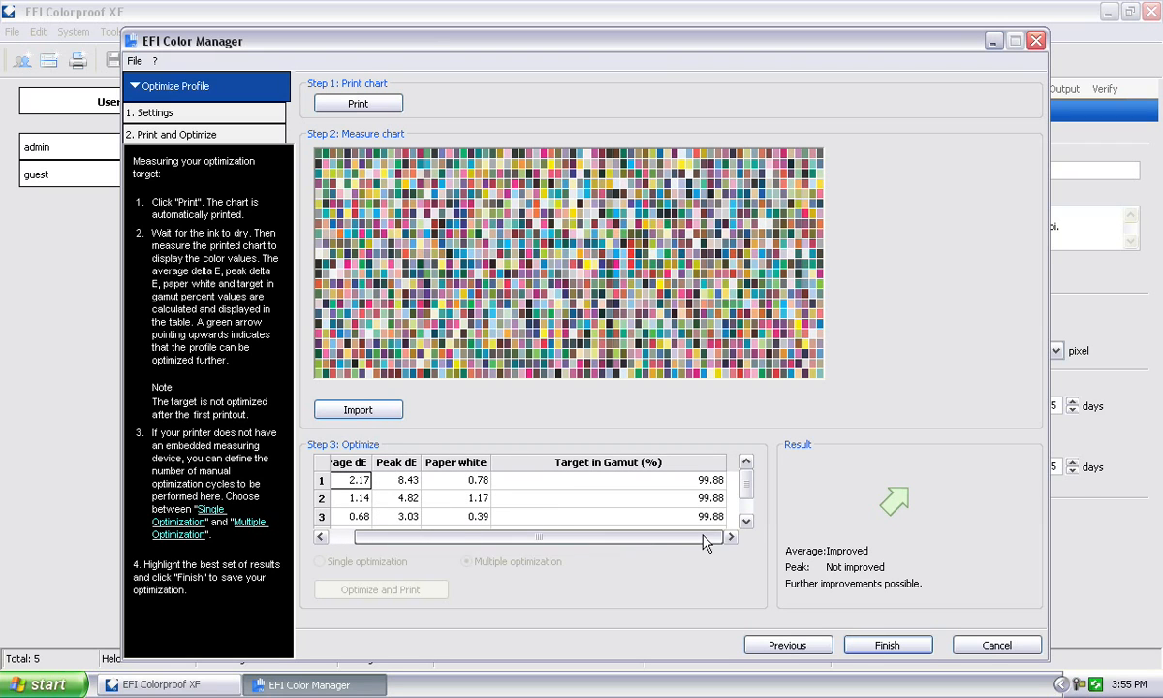
pyautogui.moveTo(727, 464); pyautogui.dragTo(648, 465)
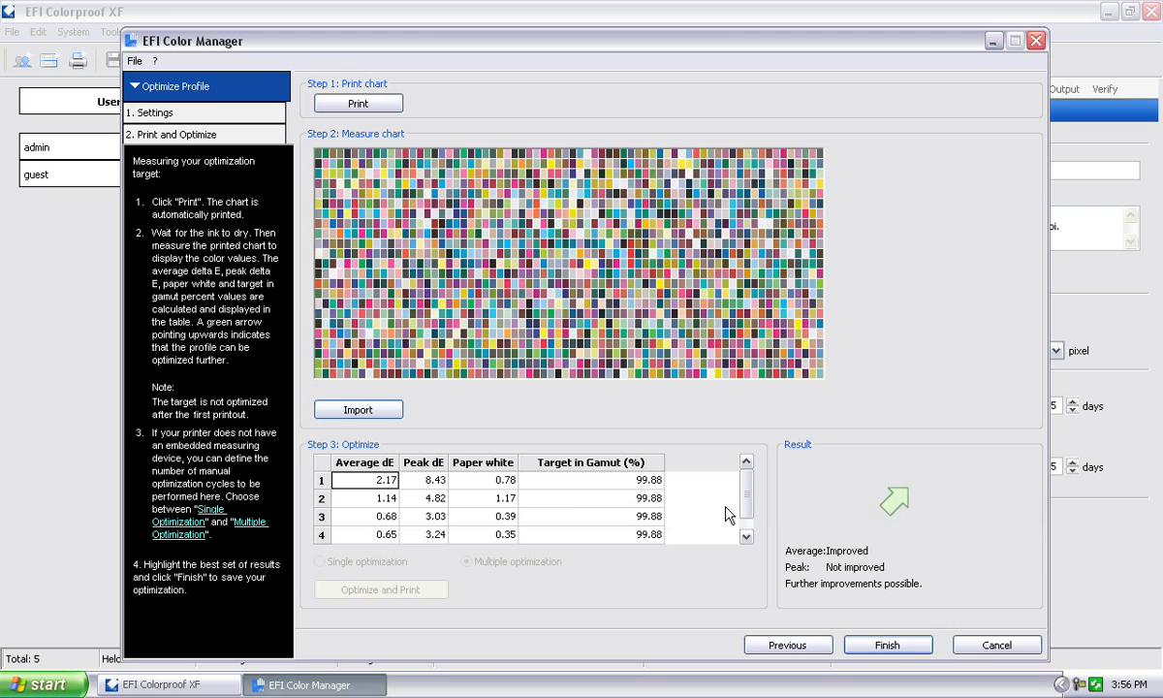
pyautogui.click(746, 537)
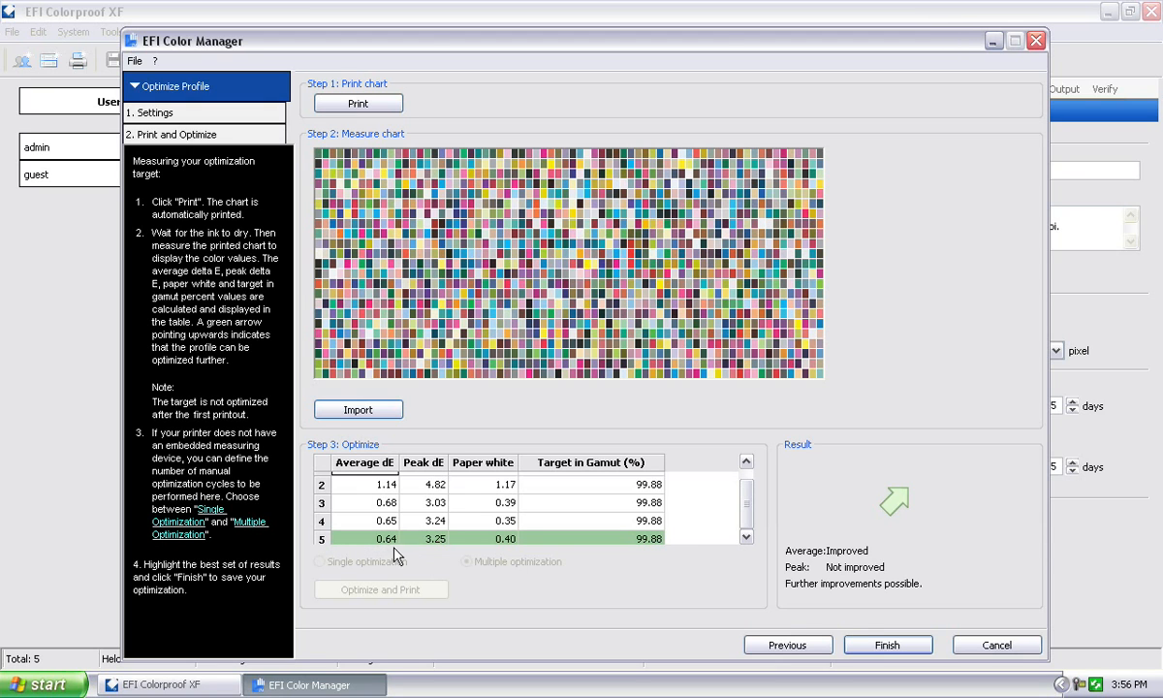
pyautogui.moveTo(748, 511)
pyautogui.mouseDown()
pyautogui.moveTo(746, 488)
pyautogui.moveTo(740, 528)
pyautogui.mouseUp()
# Step: Compare the third and fifth optimization cycles in the results table, ending with cycle 5 selected
pyautogui.click(384, 521)
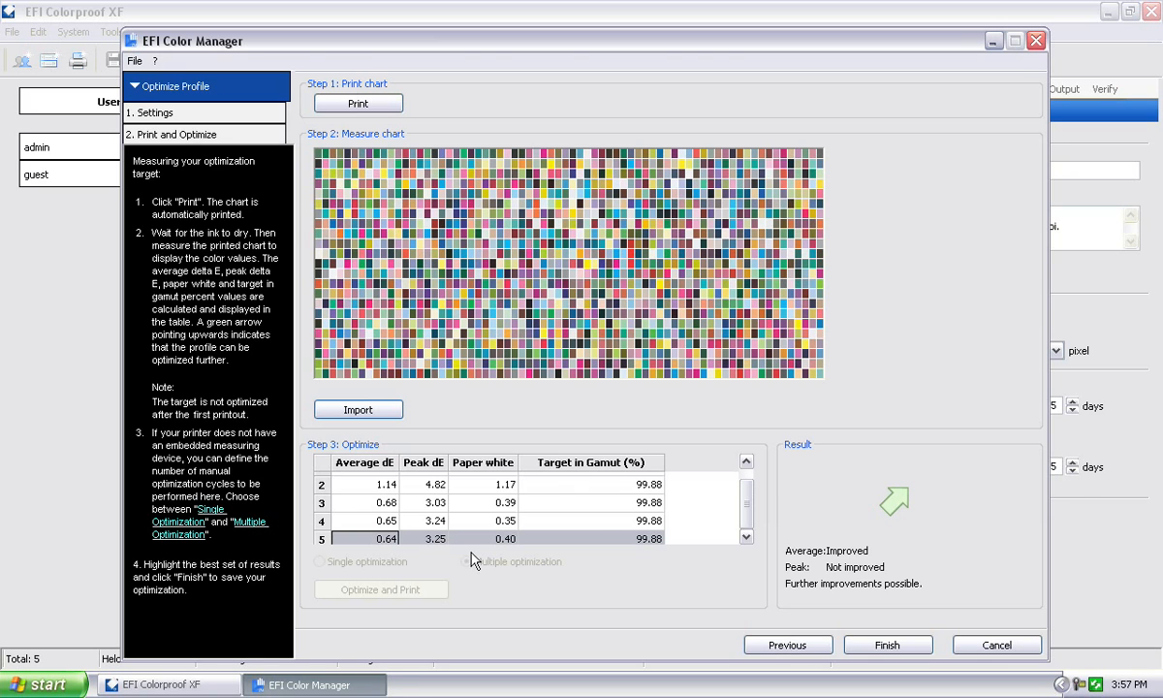
pyautogui.click(387, 504)
pyautogui.click(408, 540)
pyautogui.click(484, 506)
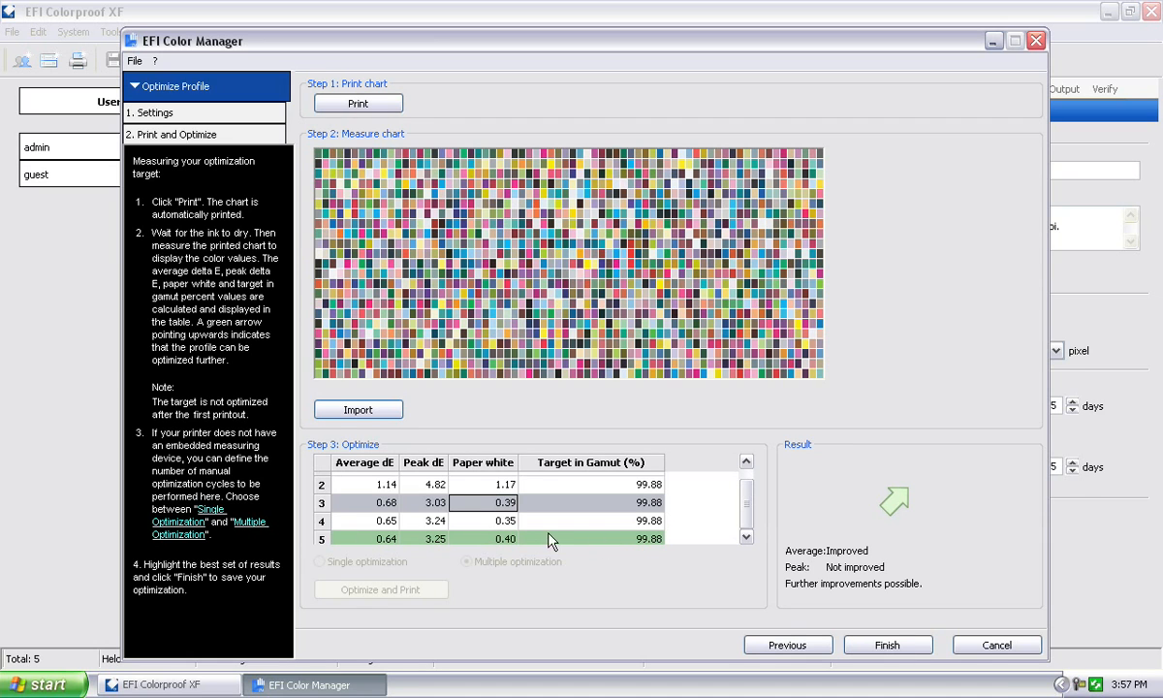
pyautogui.click(382, 538)
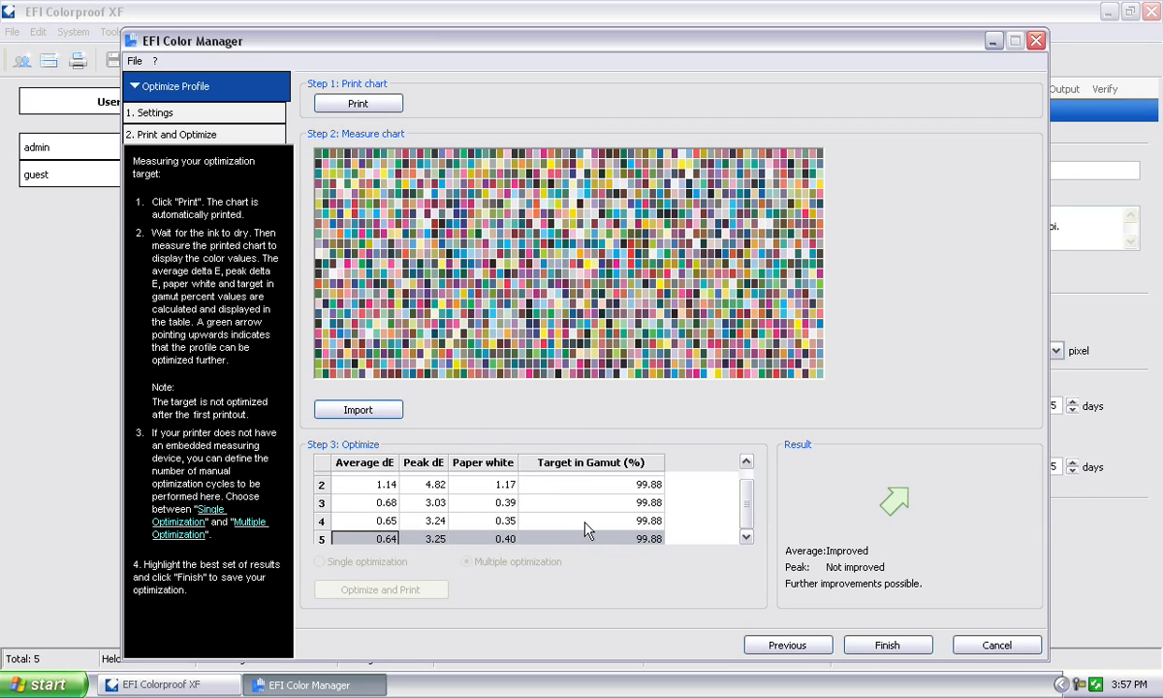
# Step: Save cycle 5 as the 3CC profile GRACoL_SPP240_1440_SPW_v1 and make it the default L*a*b* optimization profile for GRACoL Coated 1 v2
pyautogui.click(888, 647)
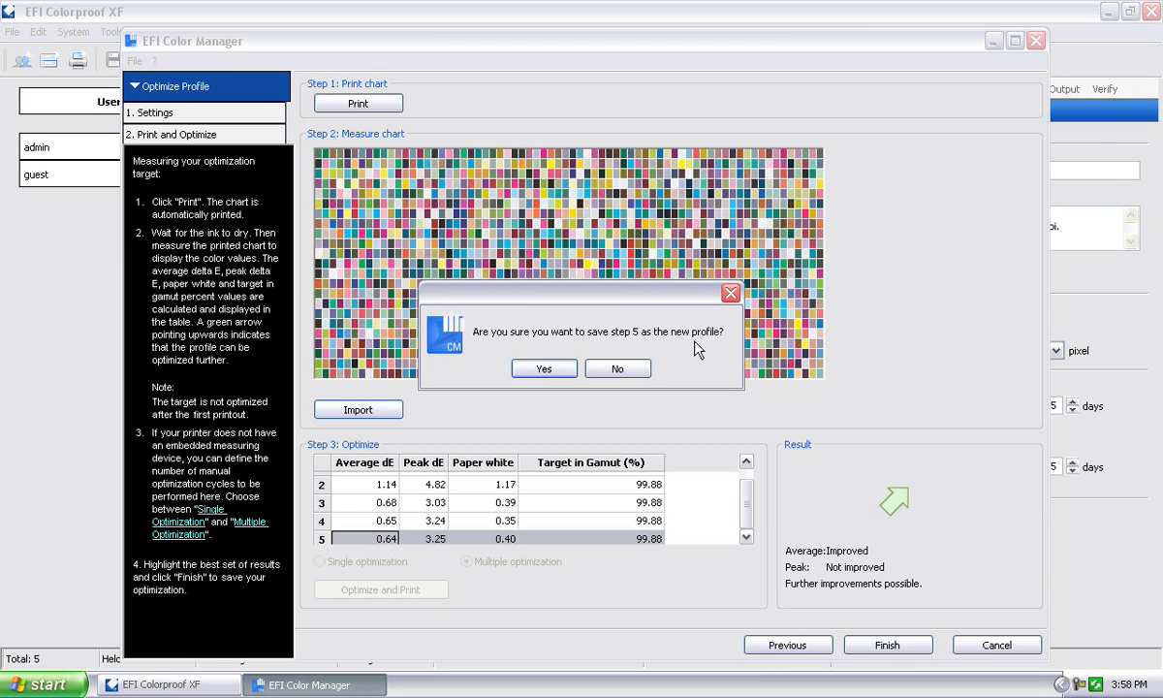
pyautogui.click(540, 369)
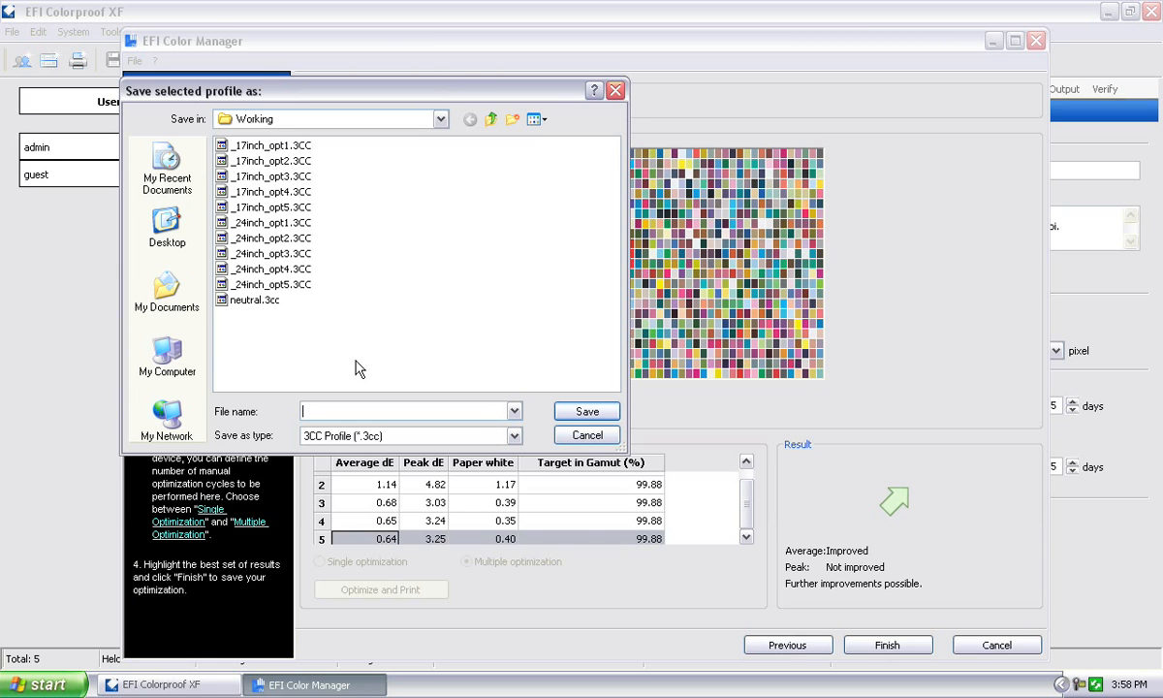
pyautogui.write('G')
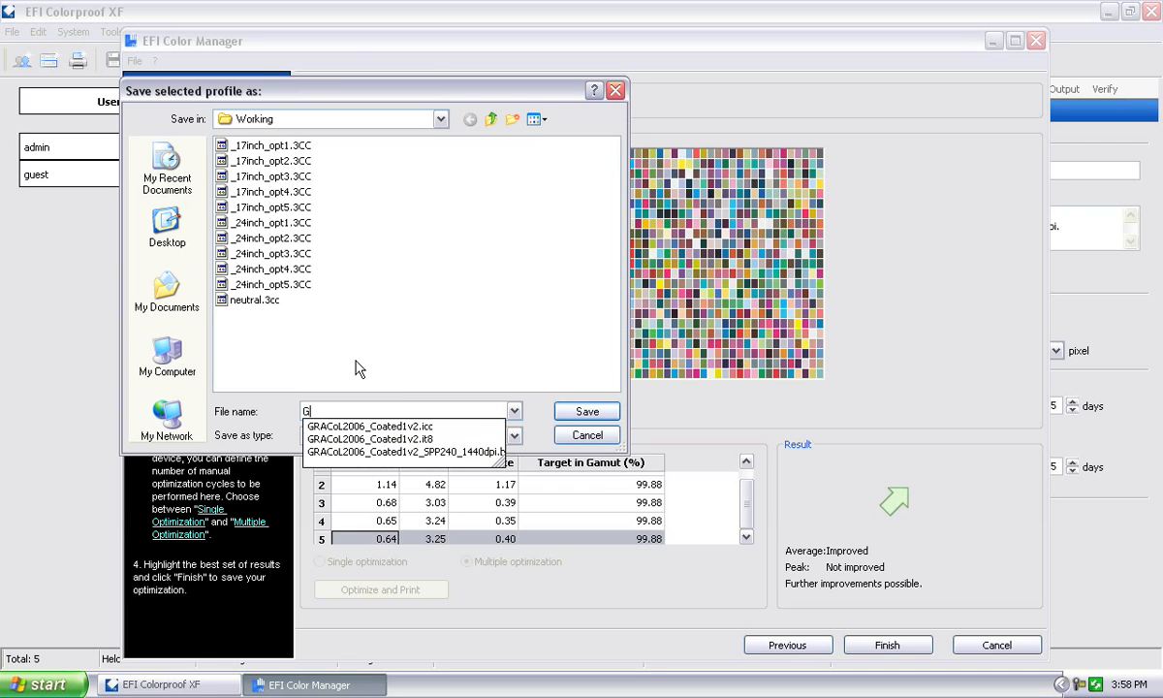
pyautogui.write('RACoL_')
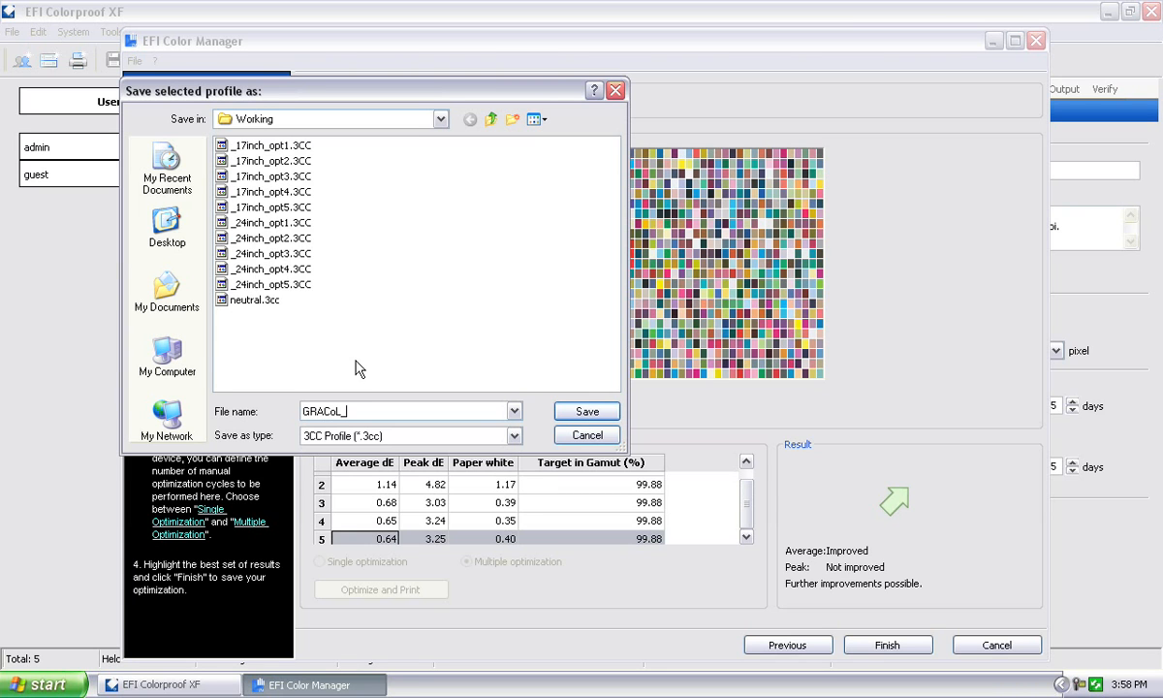
pyautogui.write('SPP240_1440_')
pyautogui.write('SPW')
pyautogui.write('_v1')
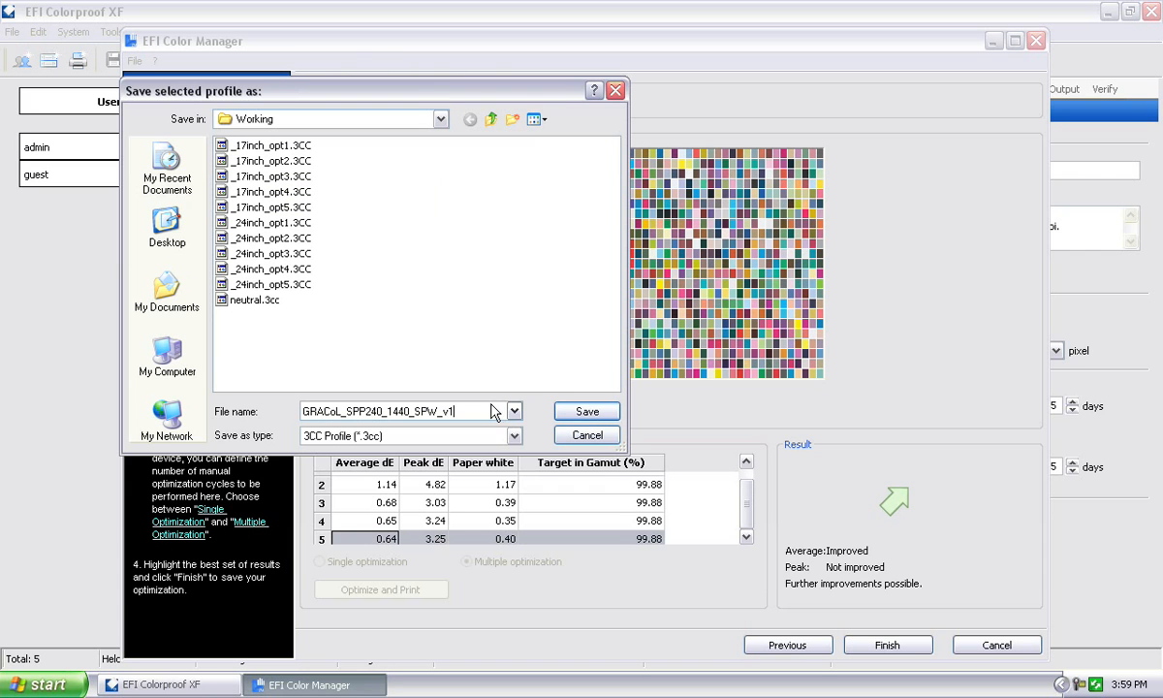
pyautogui.click(587, 413)
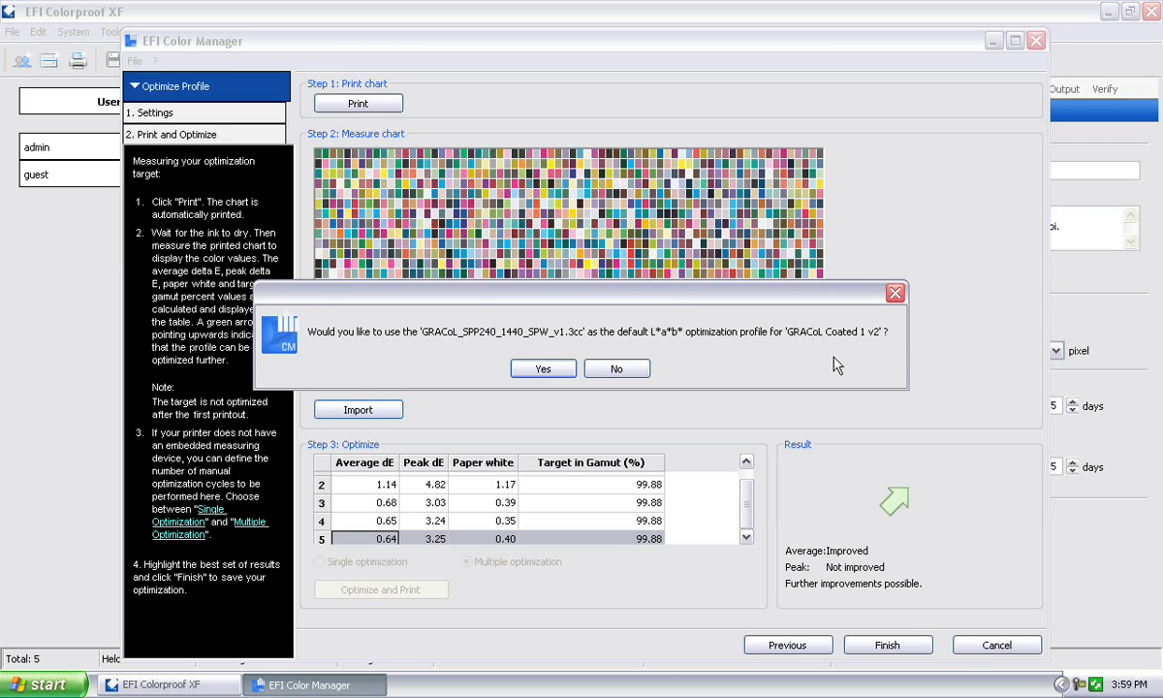
pyautogui.click(543, 368)
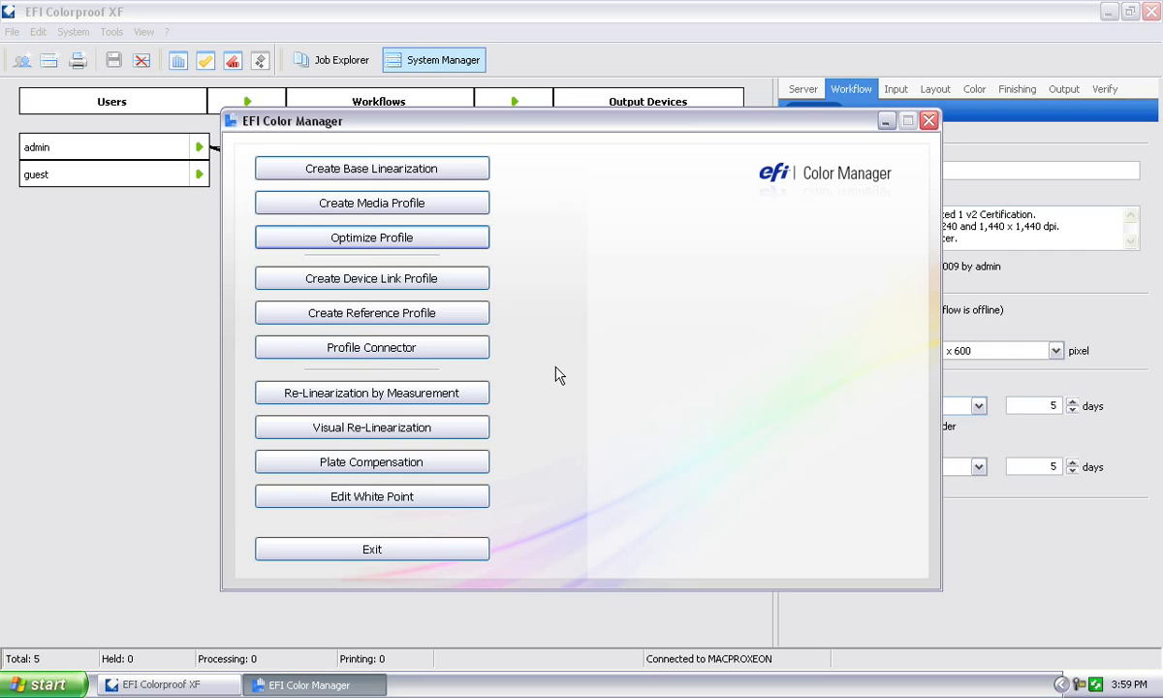
# Step: Exit EFI Color Manager and open the color management settings of the GRACoL Coated 1 v2 workflow
pyautogui.click(461, 562)
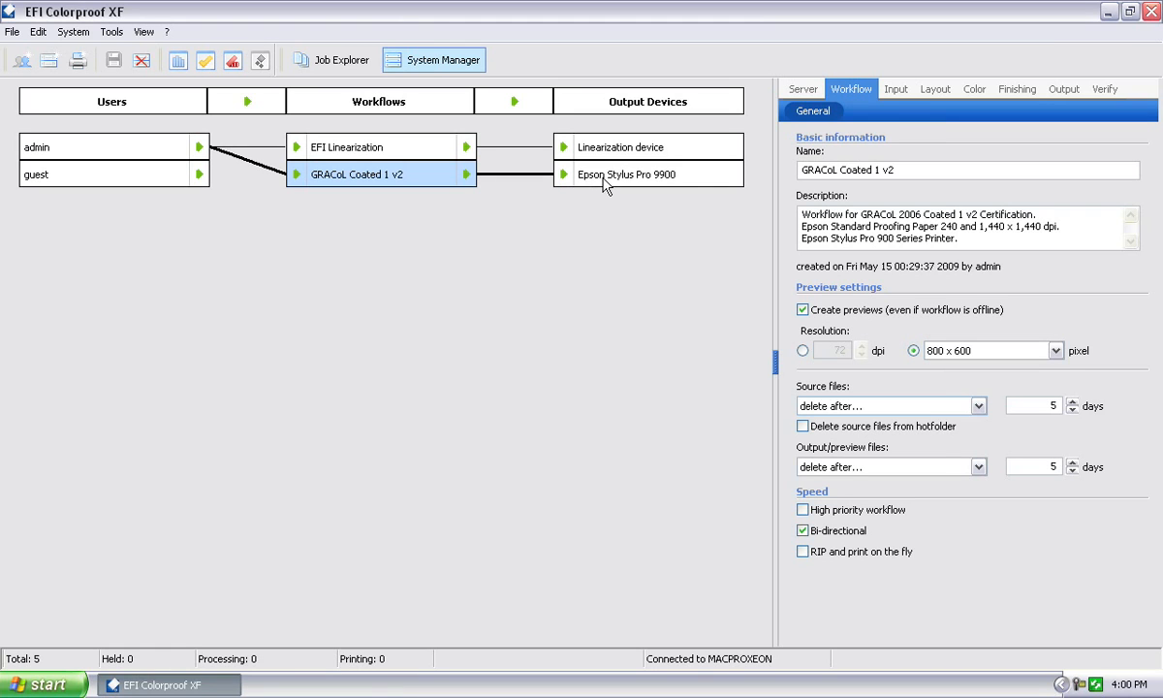
pyautogui.moveTo(604, 182)
pyautogui.click(582, 175)
pyautogui.click(373, 174)
pyautogui.click(972, 87)
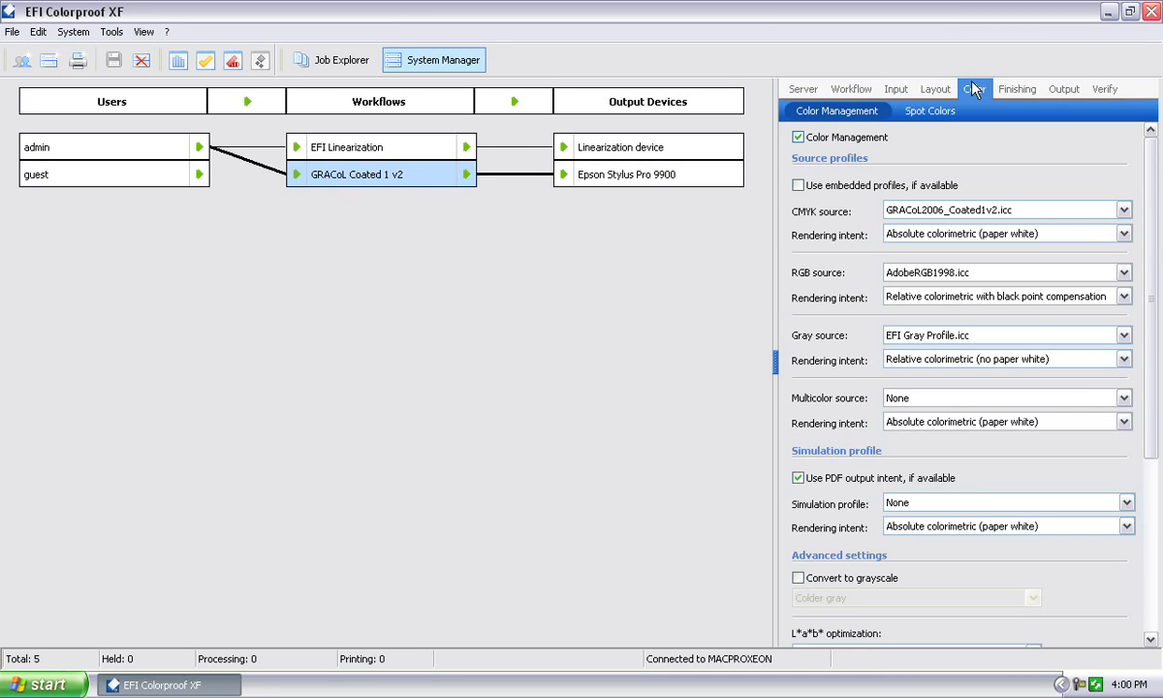
# Step: Select GRACoL_SPP240_1440_SPW_v1.3cc as the workflow's L*a*b* optimization profile and save the workflow
pyautogui.scroll(-5, 1150, 278)
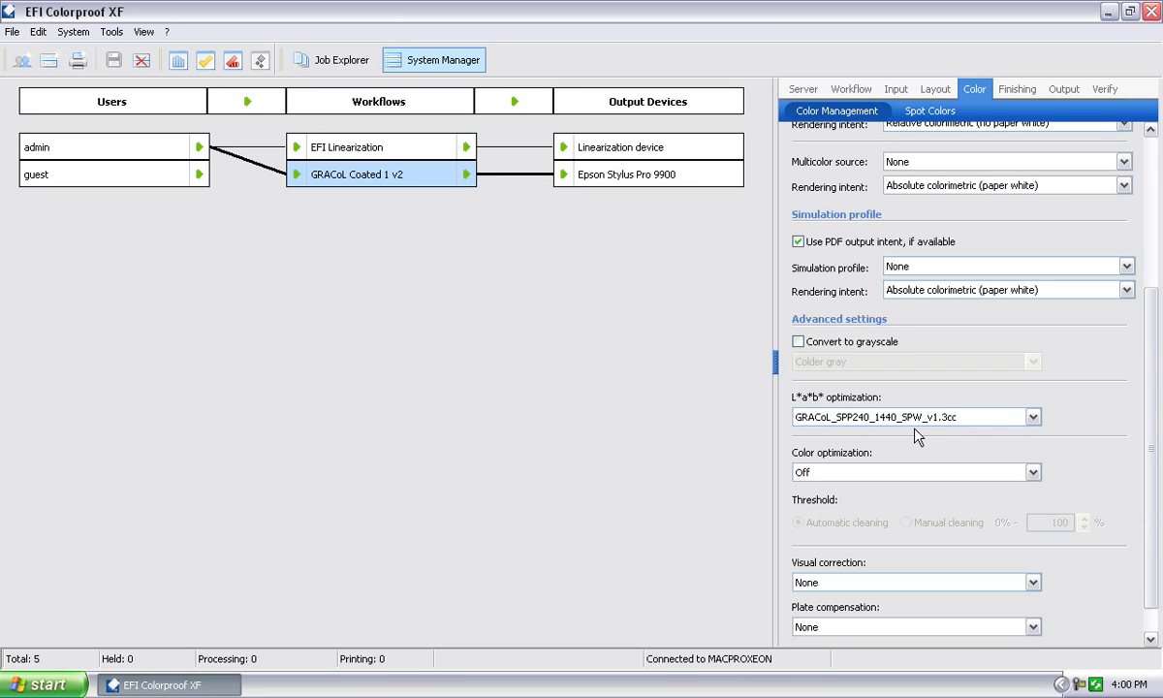
pyautogui.click(1029, 420)
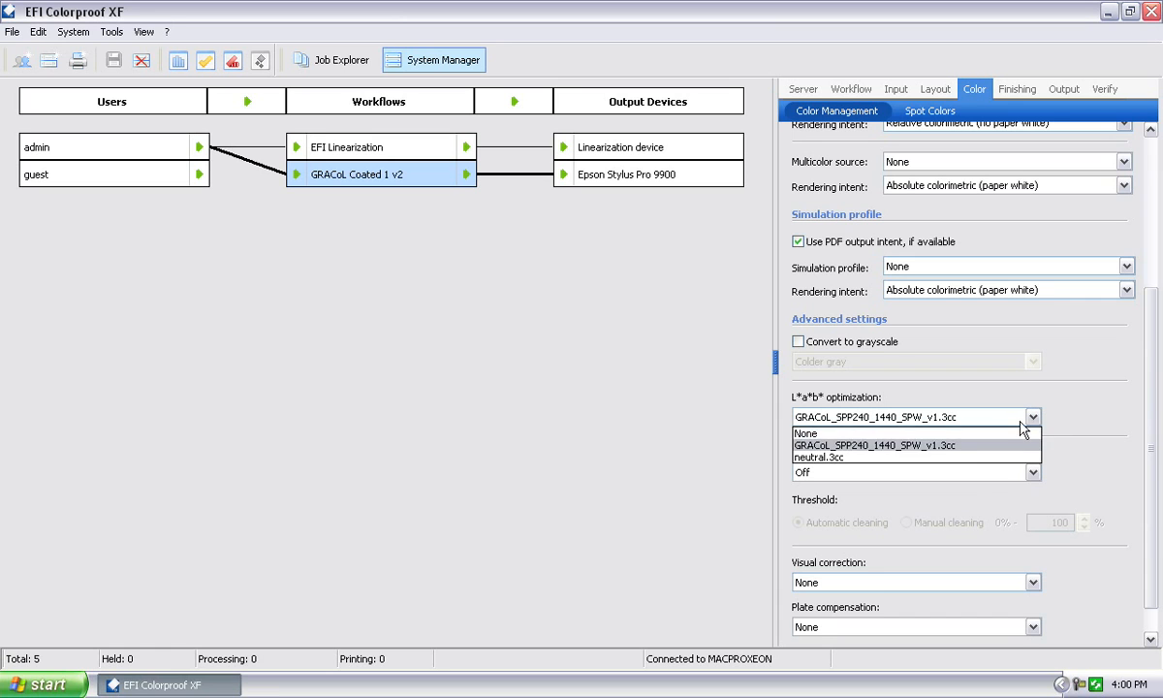
pyautogui.click(937, 445)
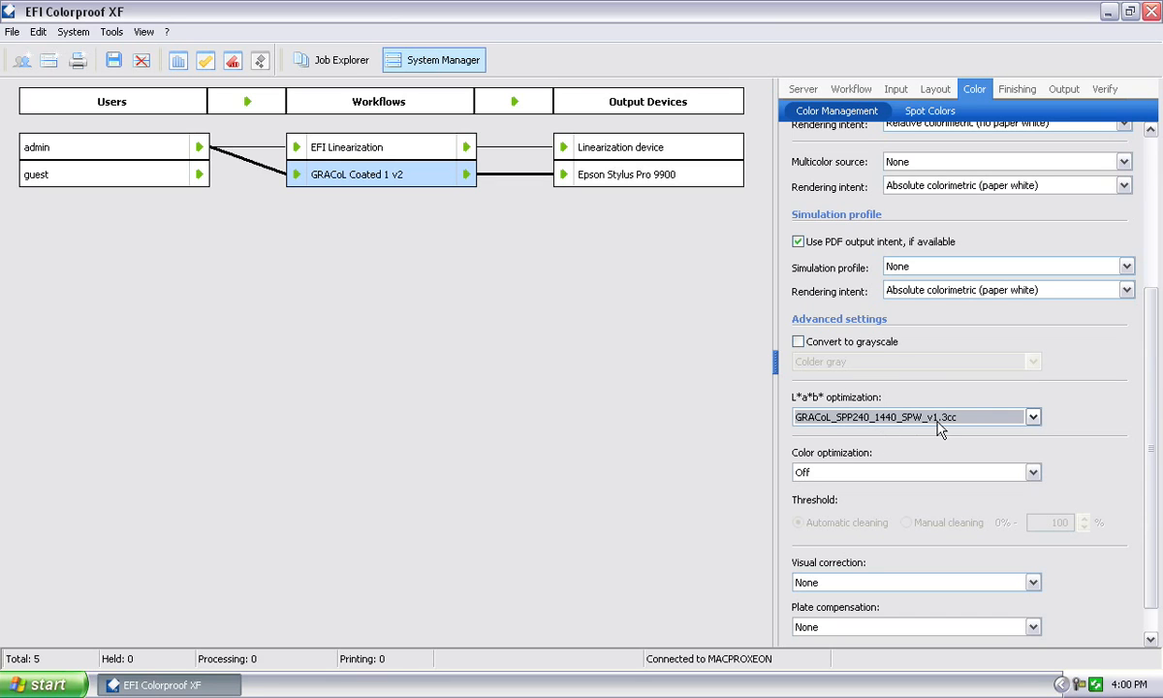
pyautogui.click(113, 60)
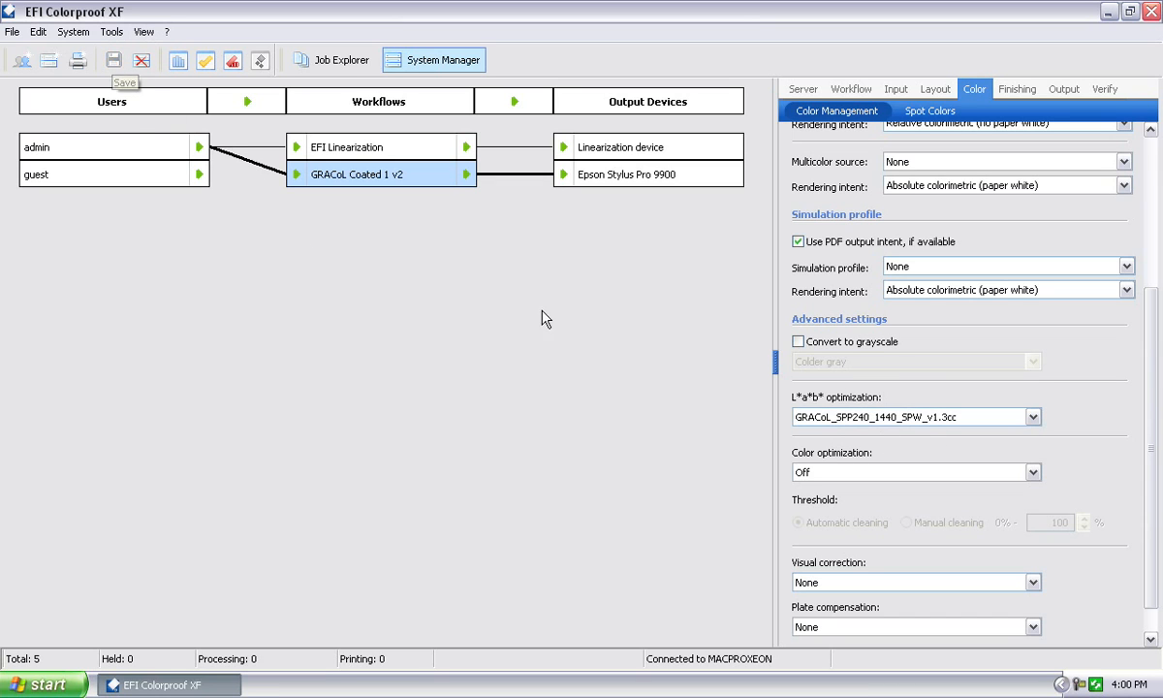
# Step: Show the device setup of the Epson Stylus Pro 9900 output device
pyautogui.click(620, 174)
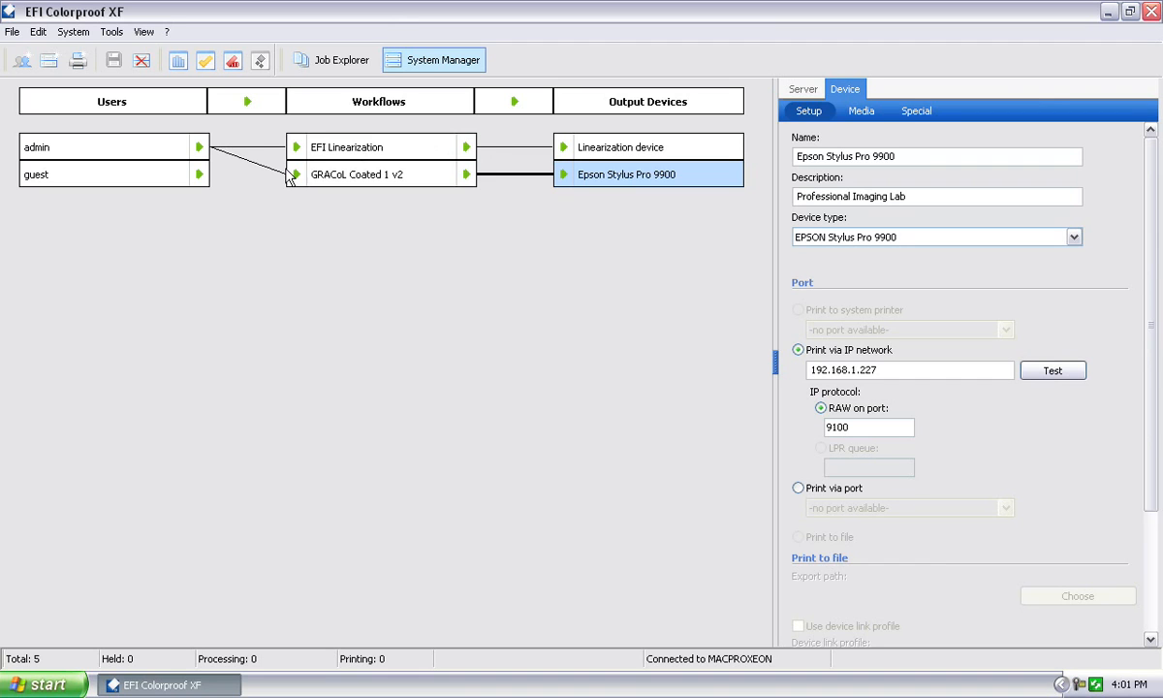
pyautogui.moveTo(416, 174); pyautogui.dragTo(415, 199)
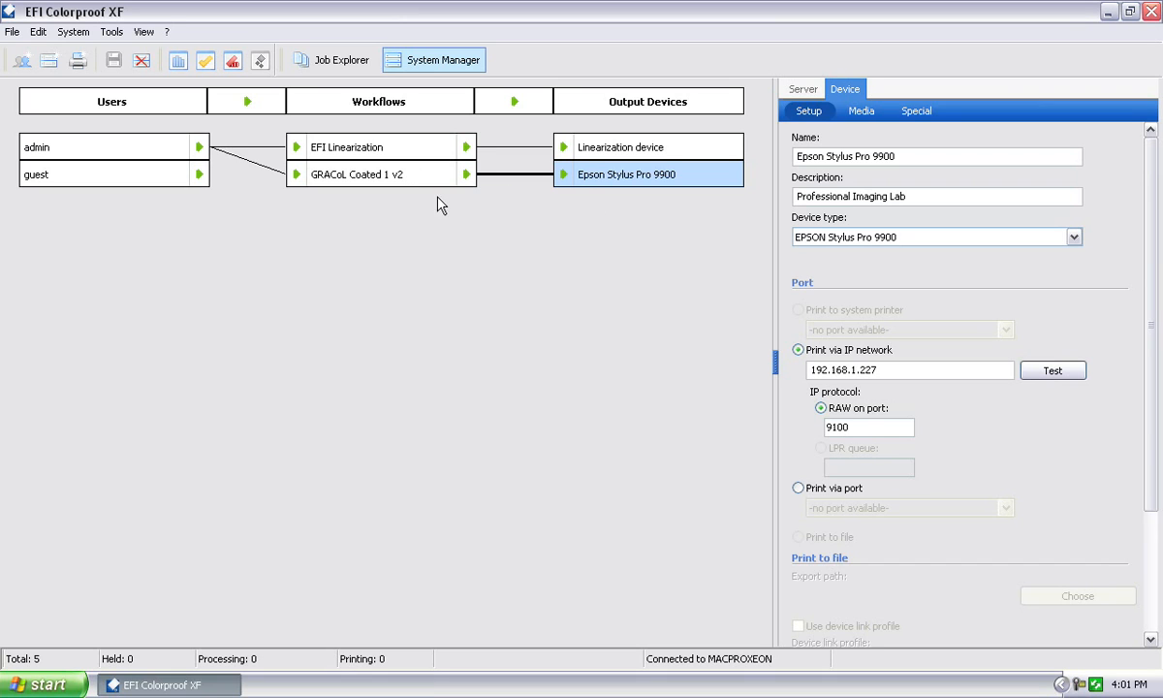